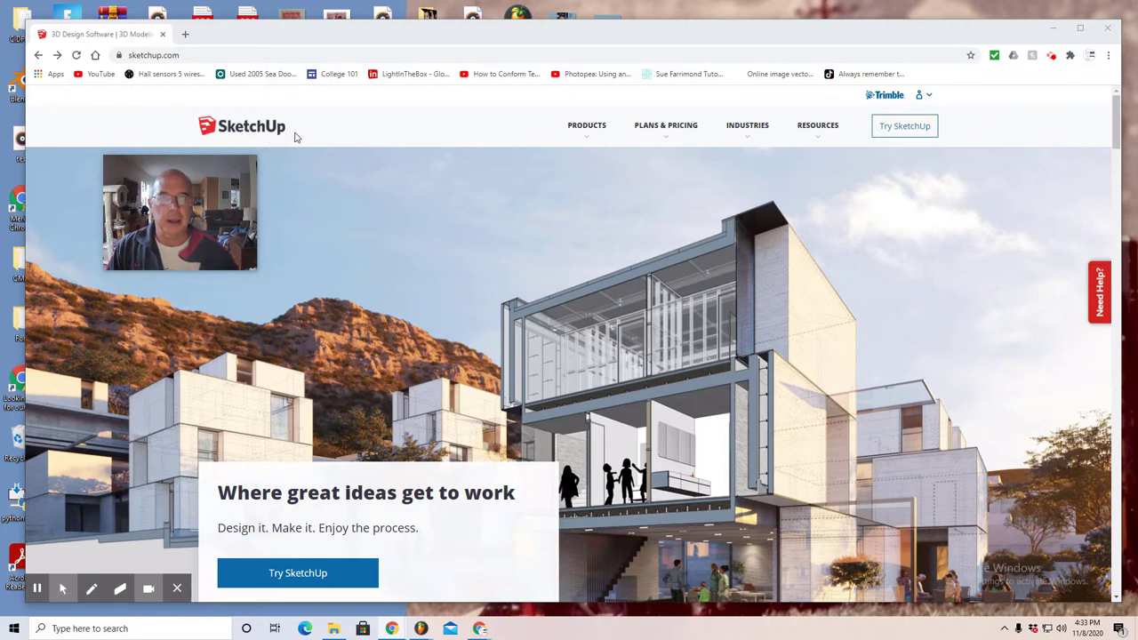
# Launch SketchUp for Web from the applications included in the Trimble account's SketchUp Studio plan.
pyautogui.click(919, 97)
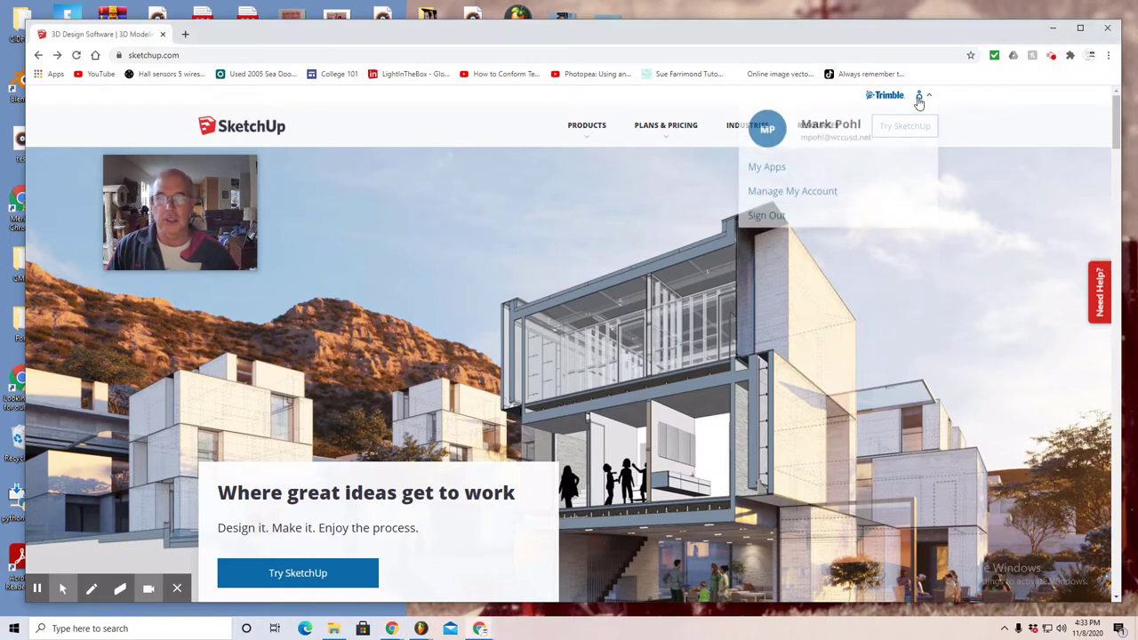
pyautogui.click(779, 175)
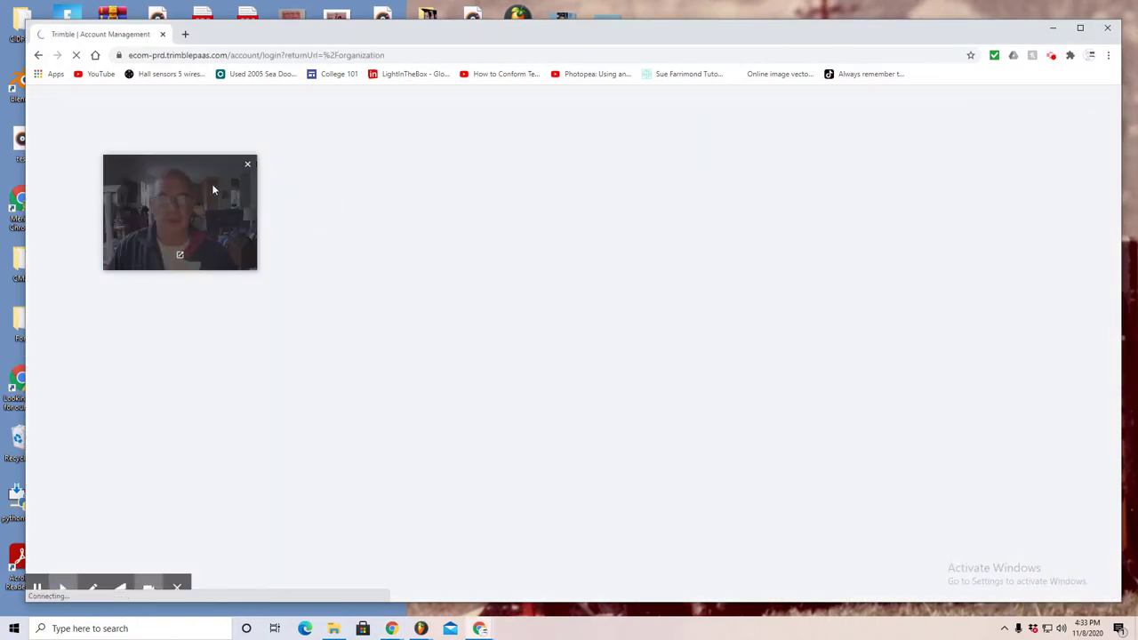
pyautogui.moveTo(211, 183); pyautogui.dragTo(831, 337)
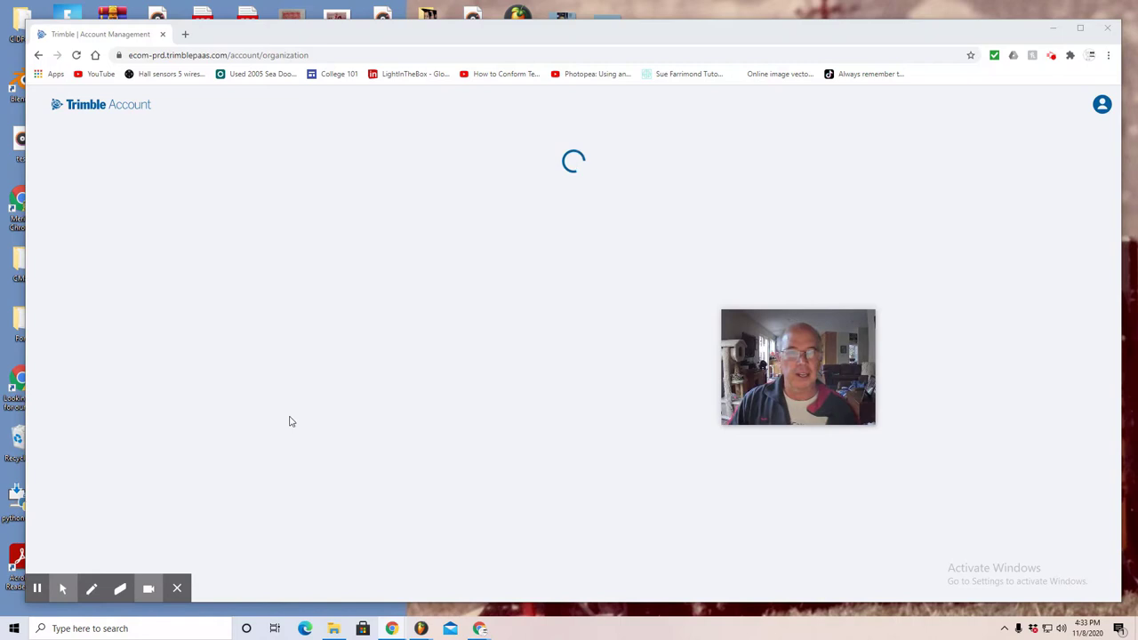
pyautogui.click(249, 303)
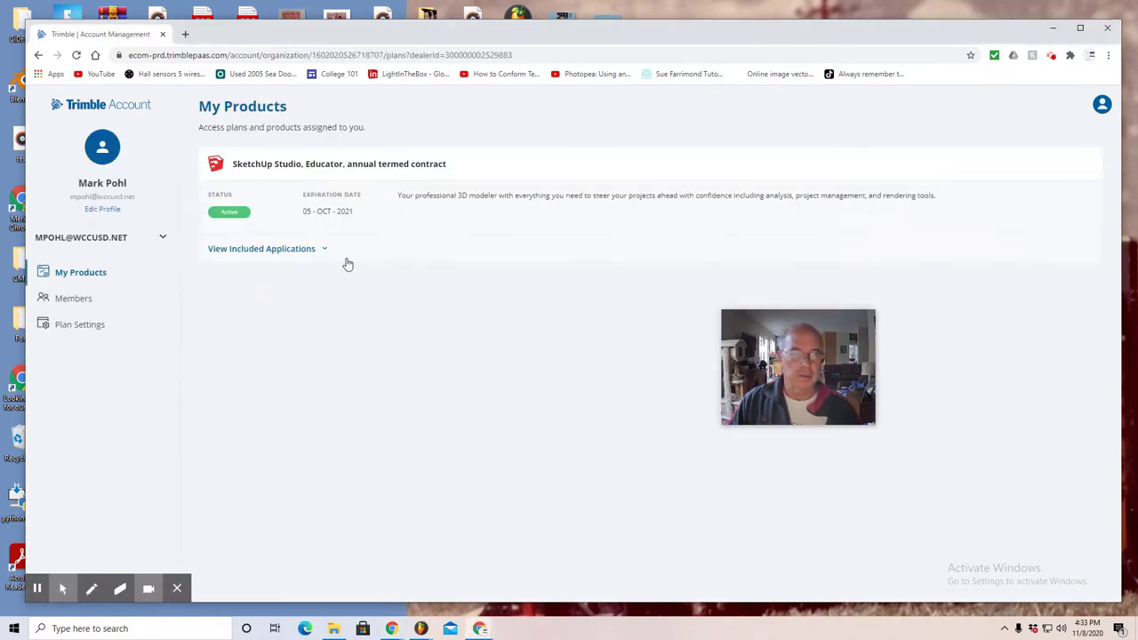
pyautogui.click(326, 255)
pyautogui.scroll(-2, 578, 444)
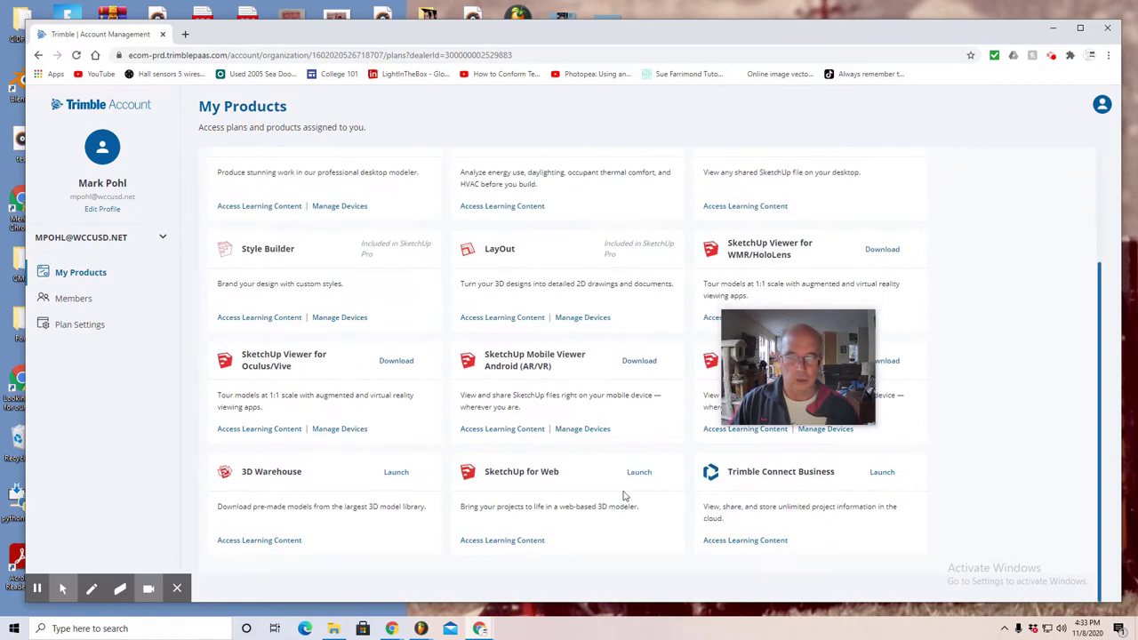
pyautogui.click(639, 472)
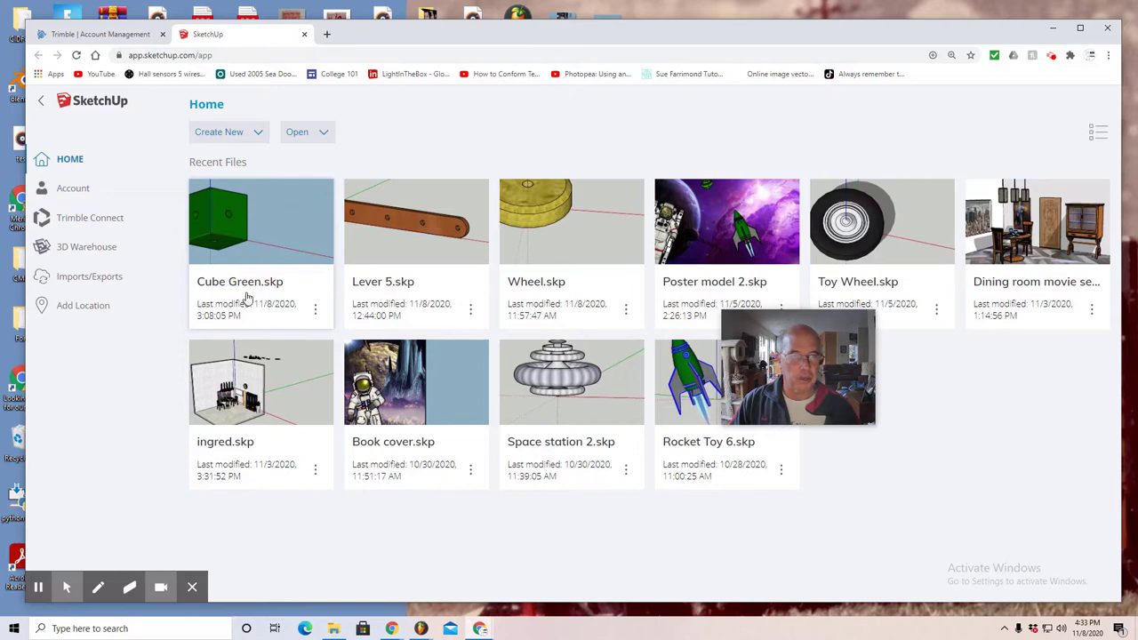
# Create a new model from the Simple Template - Feet and Inches and set its length format to decimal inches.
pyautogui.click(227, 135)
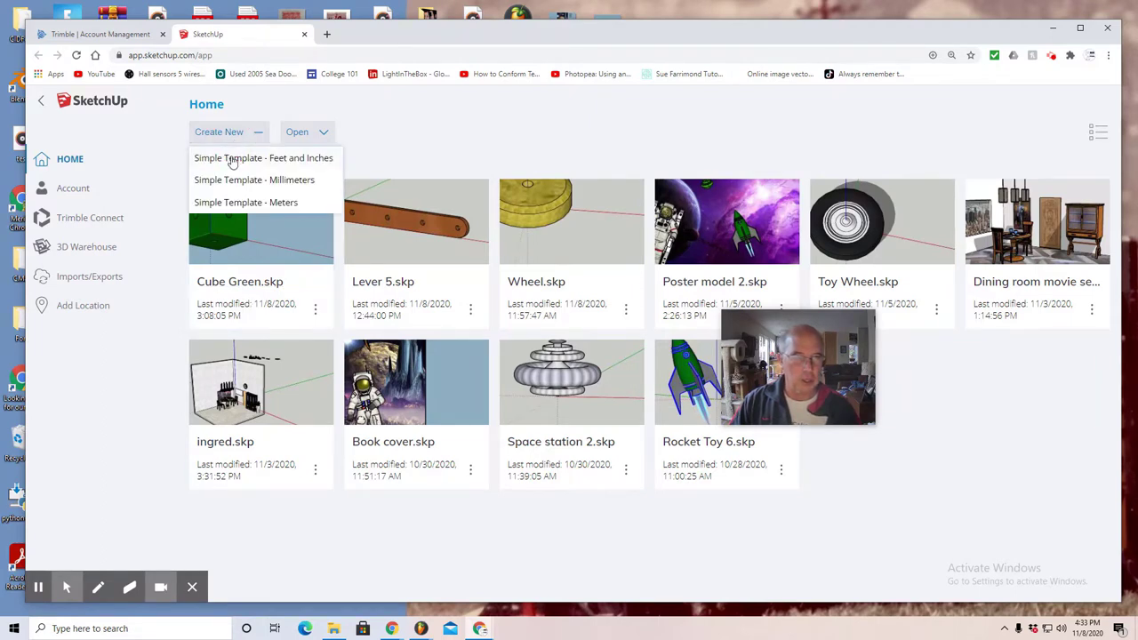
pyautogui.click(254, 163)
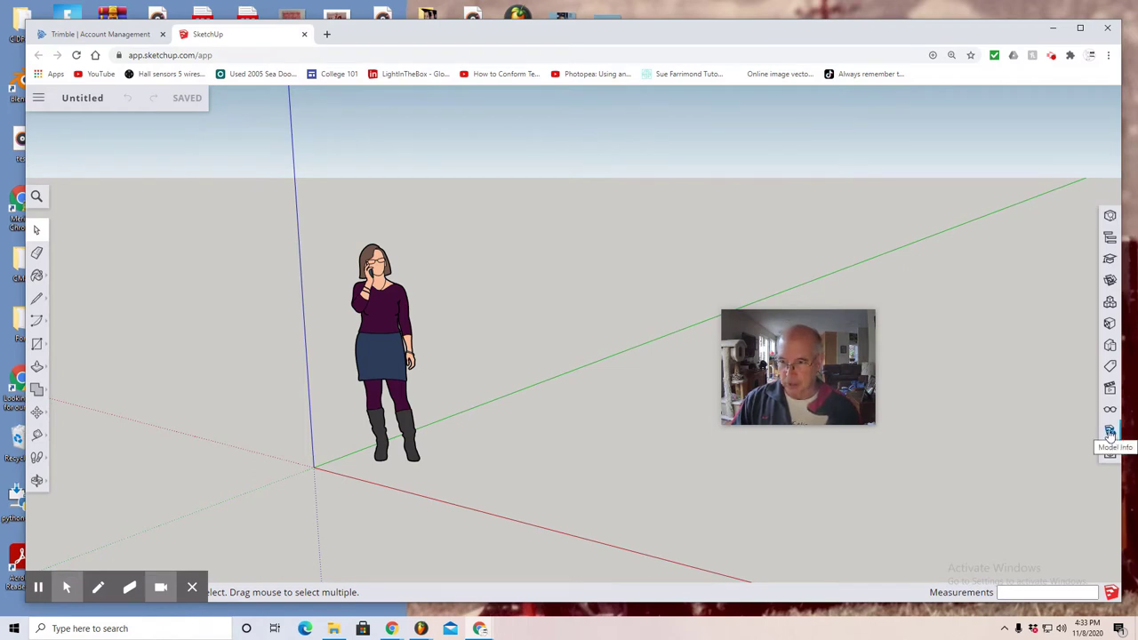
pyautogui.click(1109, 431)
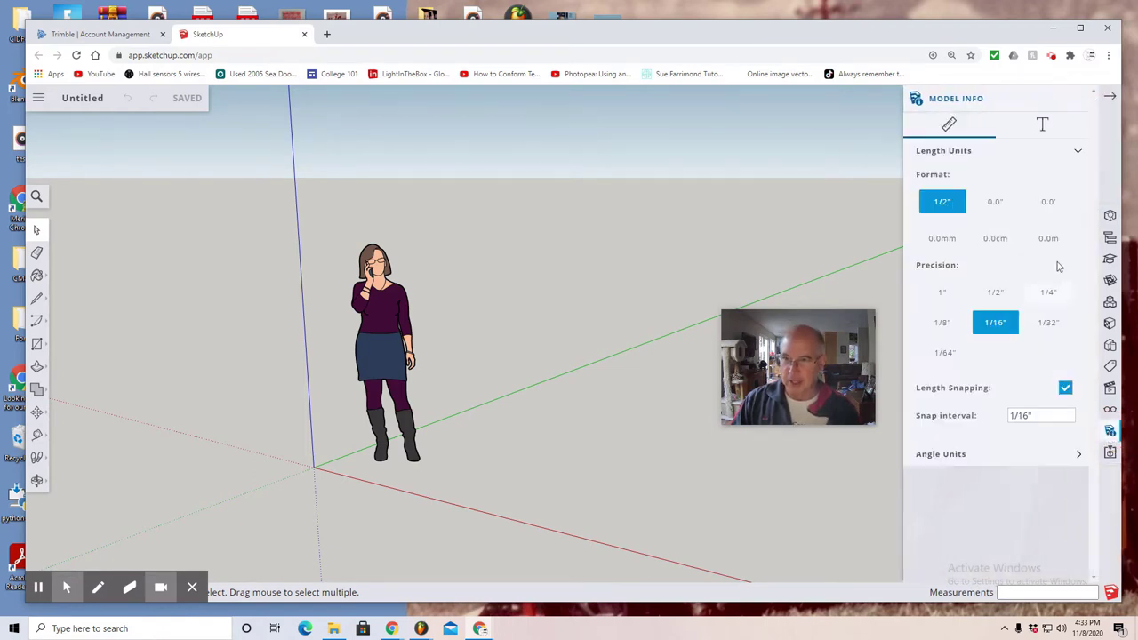
pyautogui.click(995, 203)
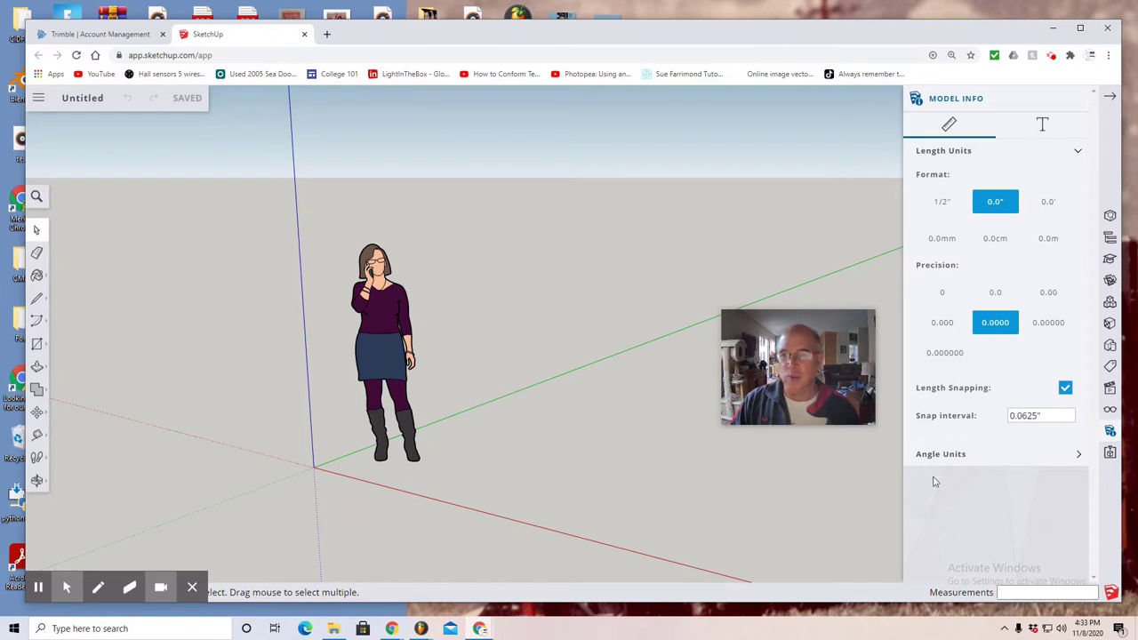
# Delete the template's default standing woman figure.
pyautogui.click(387, 360)
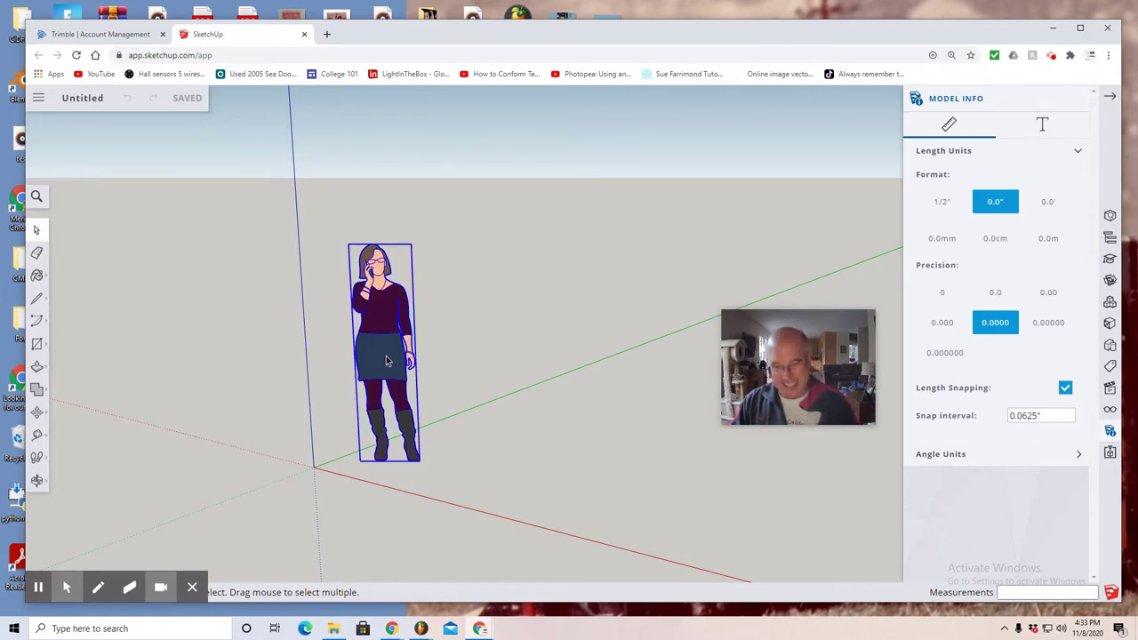
pyautogui.press('Delete')
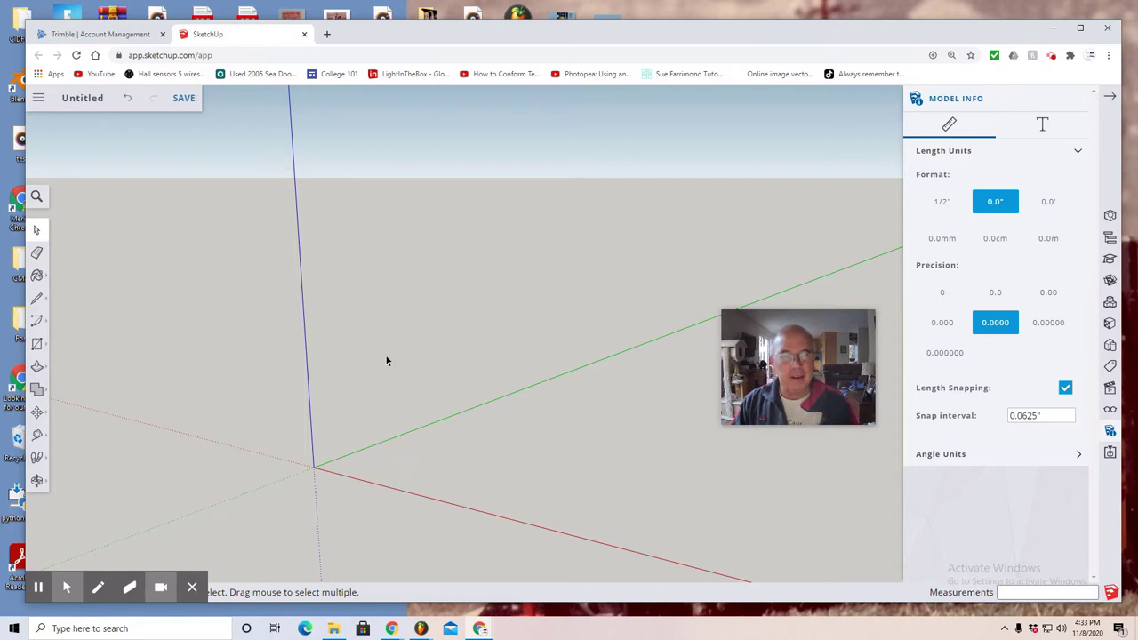
# Set the camera to parallel projection and the standard front view, with the origin shifted toward the lower left of the drawing area.
pyautogui.click(1109, 393)
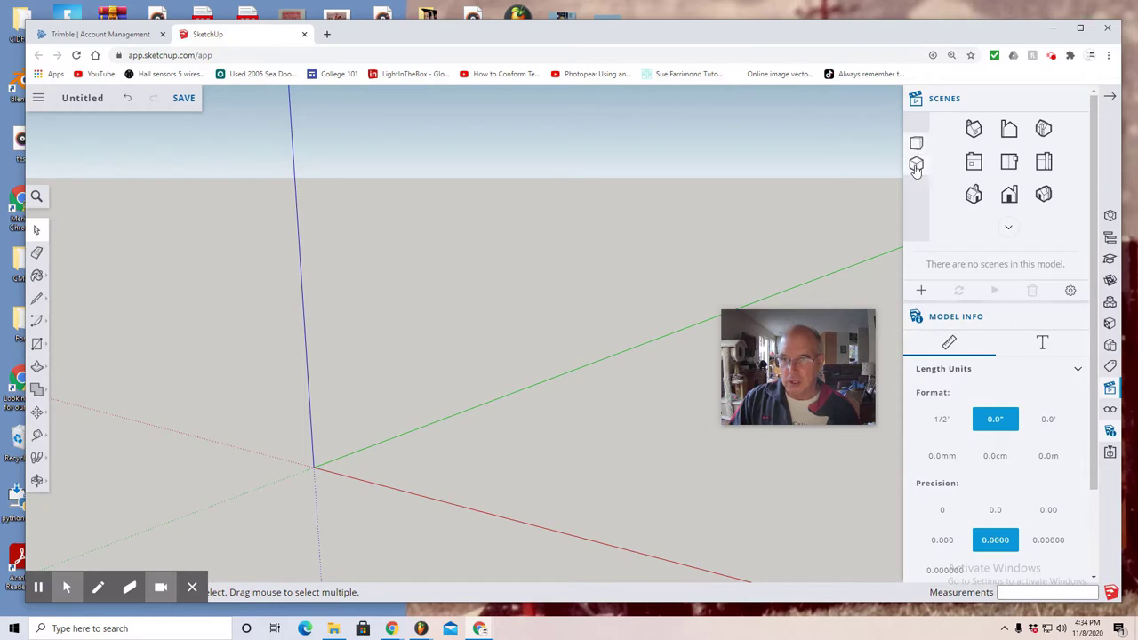
pyautogui.click(916, 166)
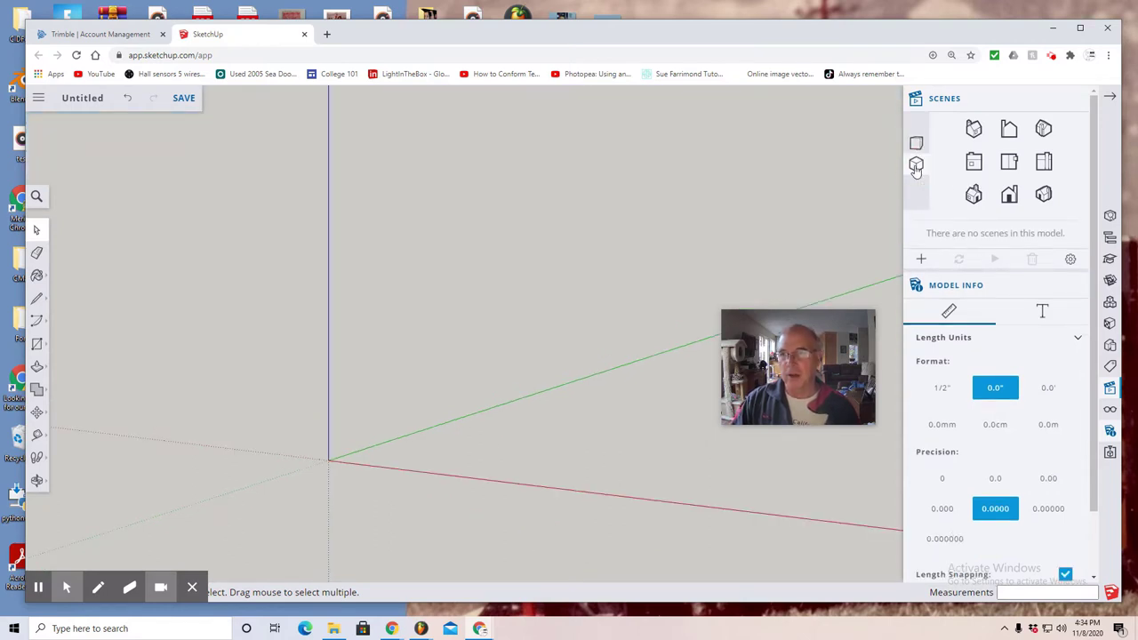
pyautogui.click(1009, 199)
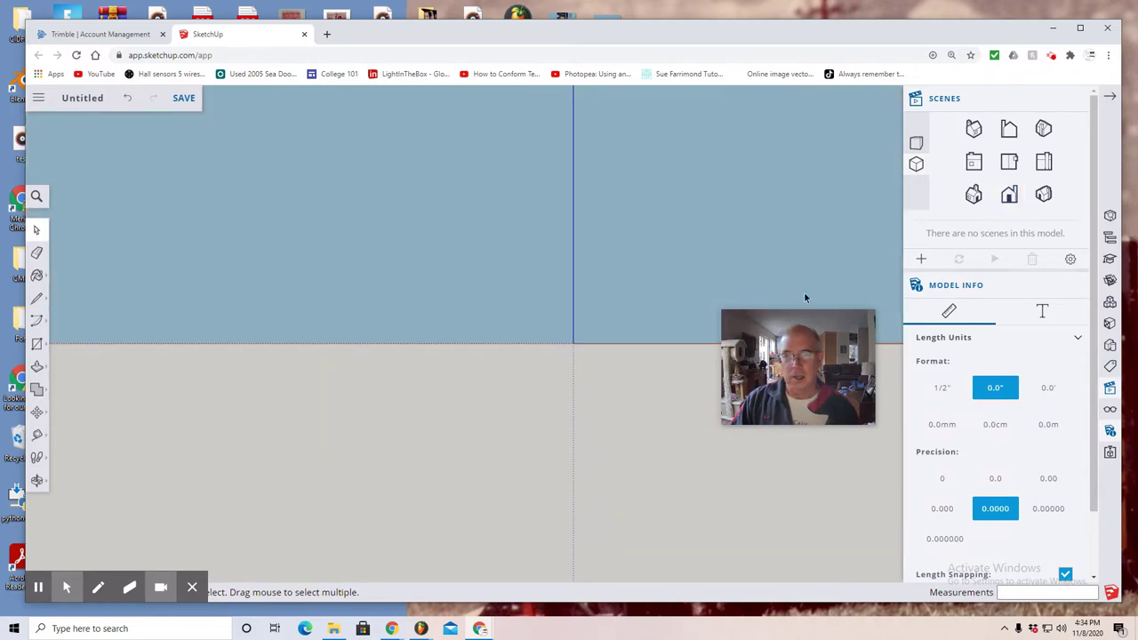
pyautogui.click(37, 480)
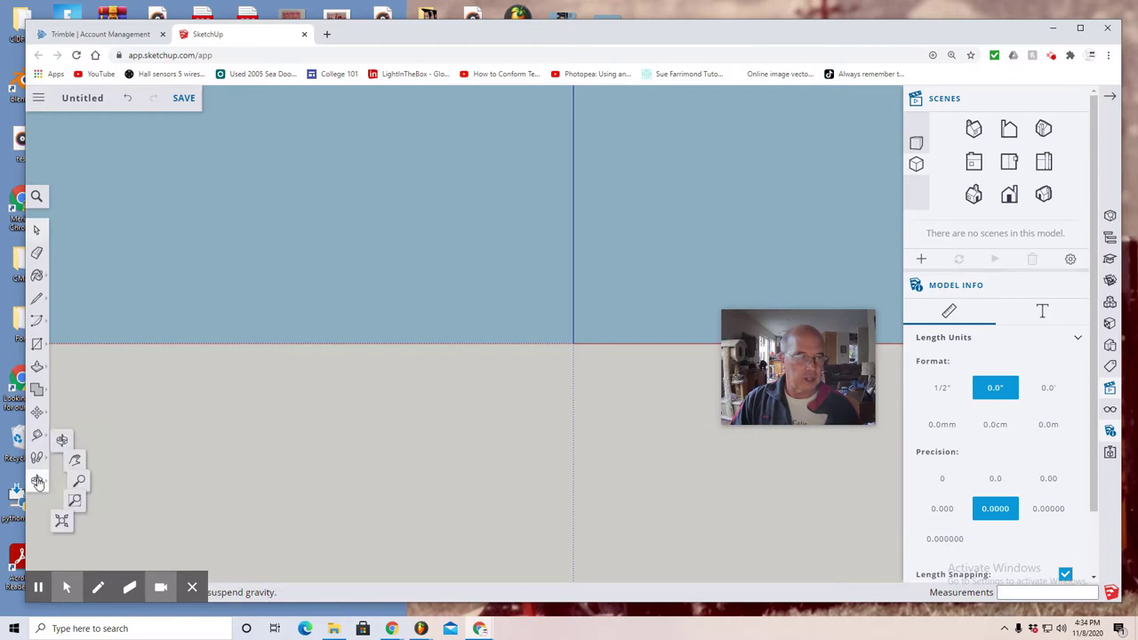
pyautogui.click(87, 457)
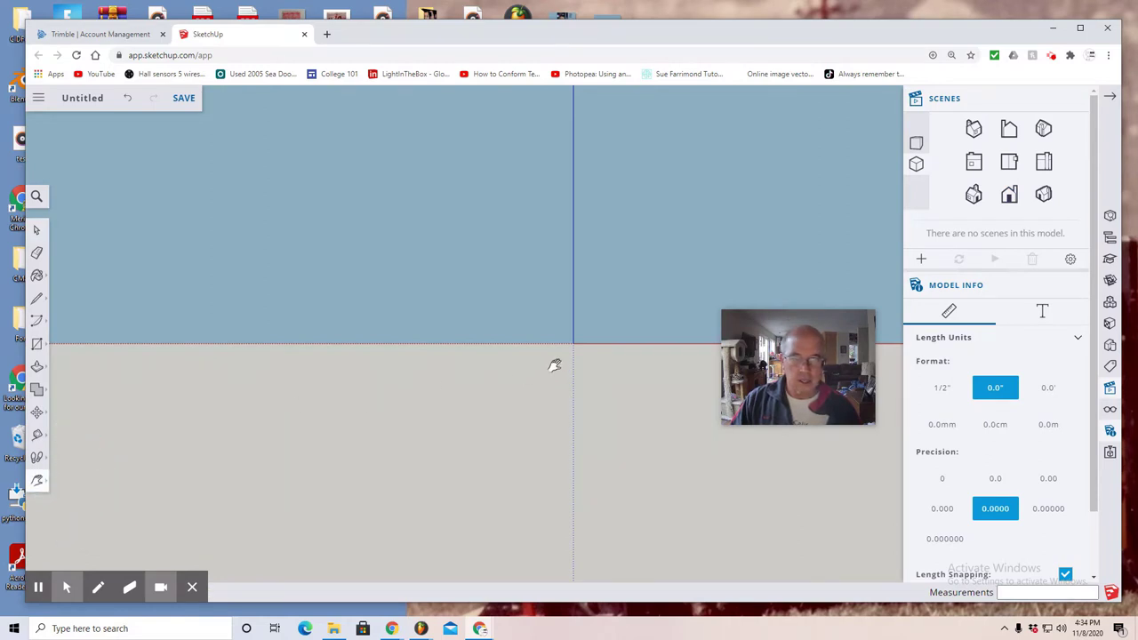
pyautogui.moveTo(566, 343); pyautogui.dragTo(213, 442)
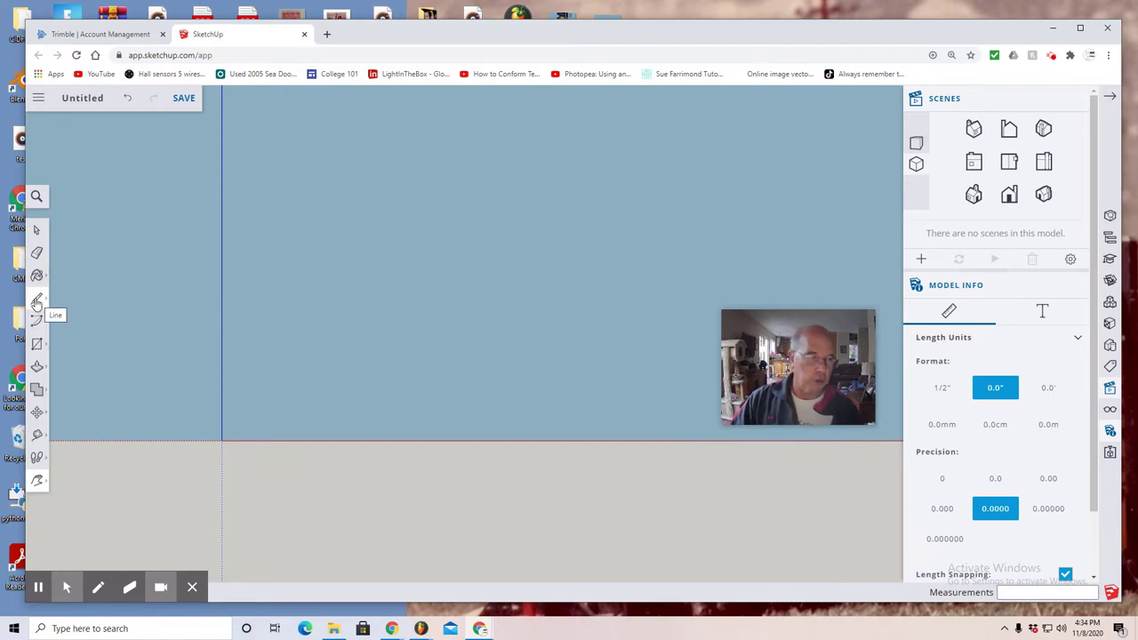
# Draw a 1-inch vertical line from the origin up along the blue axis.
pyautogui.click(37, 302)
pyautogui.click(69, 284)
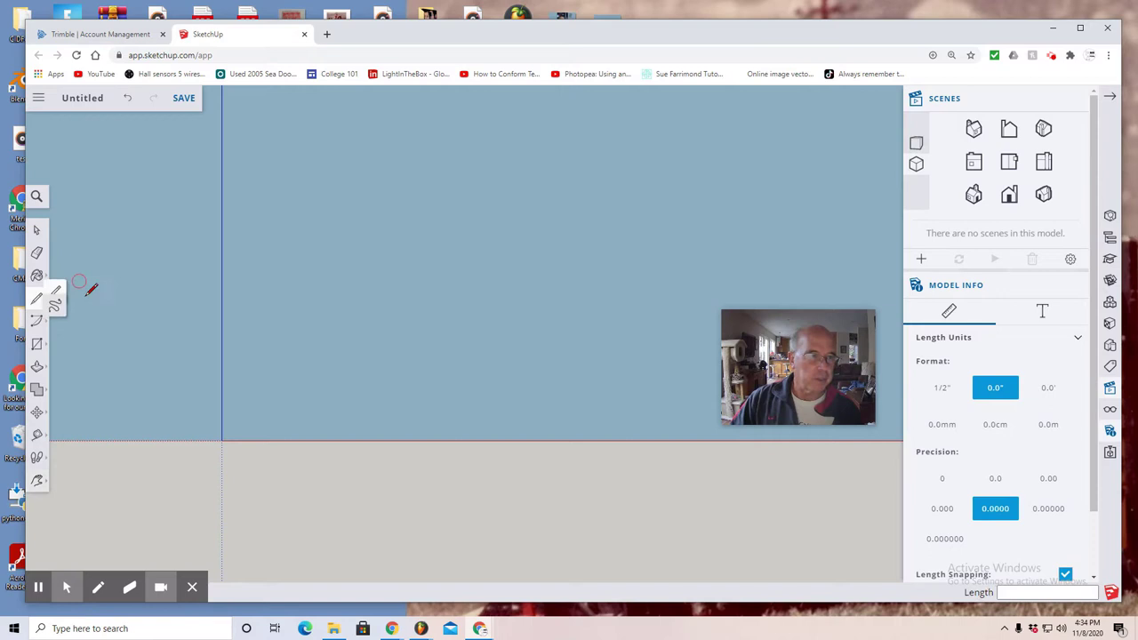
pyautogui.click(221, 440)
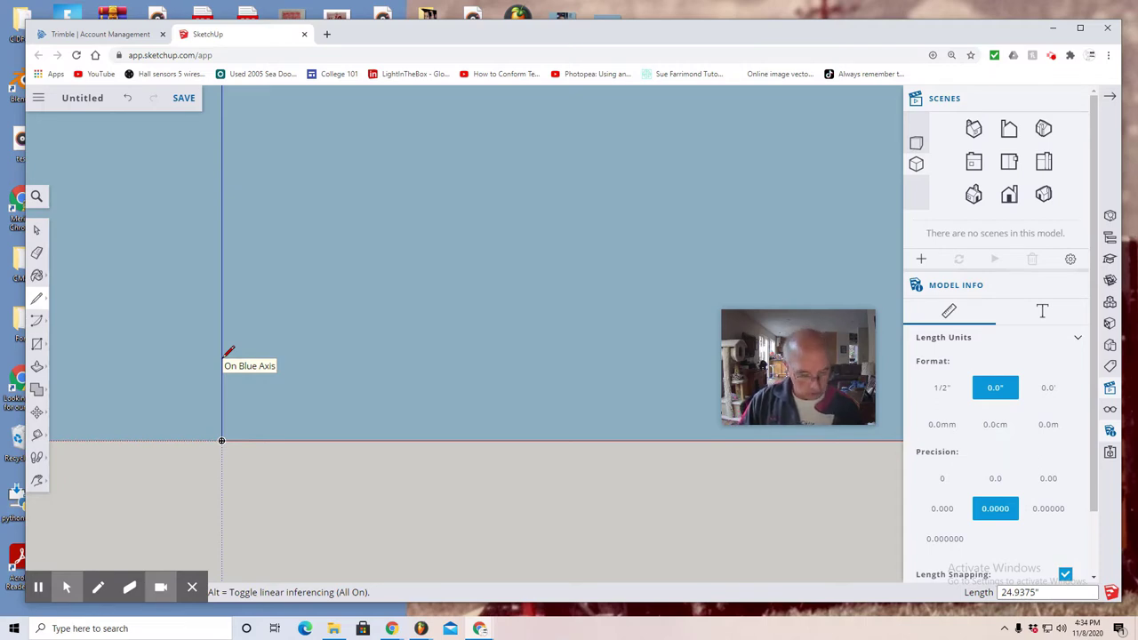
pyautogui.write('1')
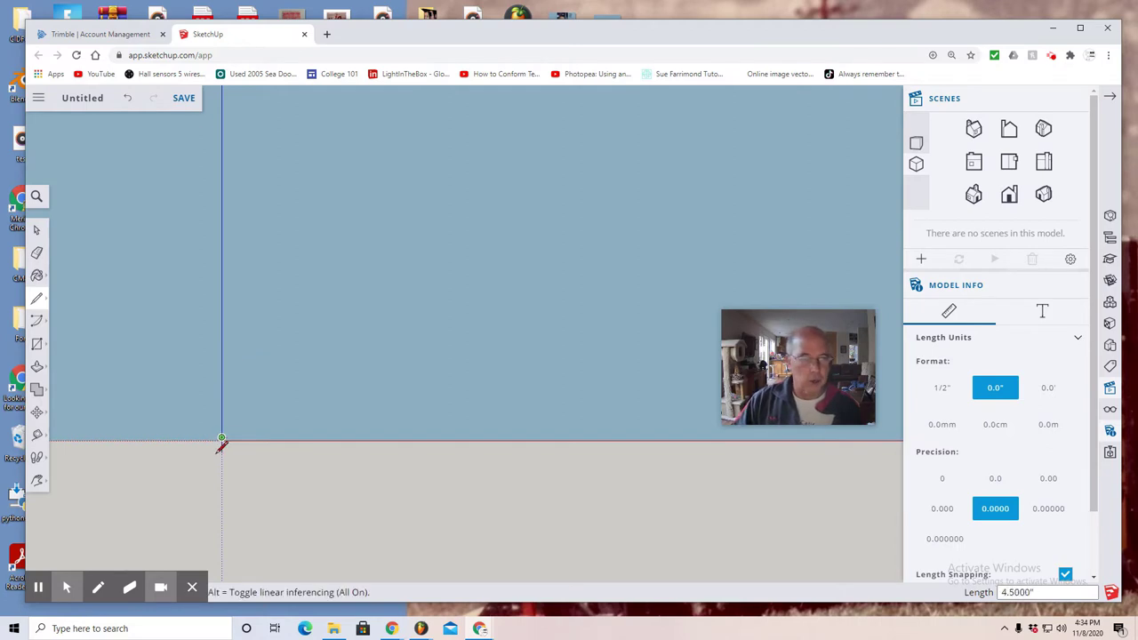
pyautogui.scroll(2, 219, 447)
pyautogui.scroll(3, 229, 436)
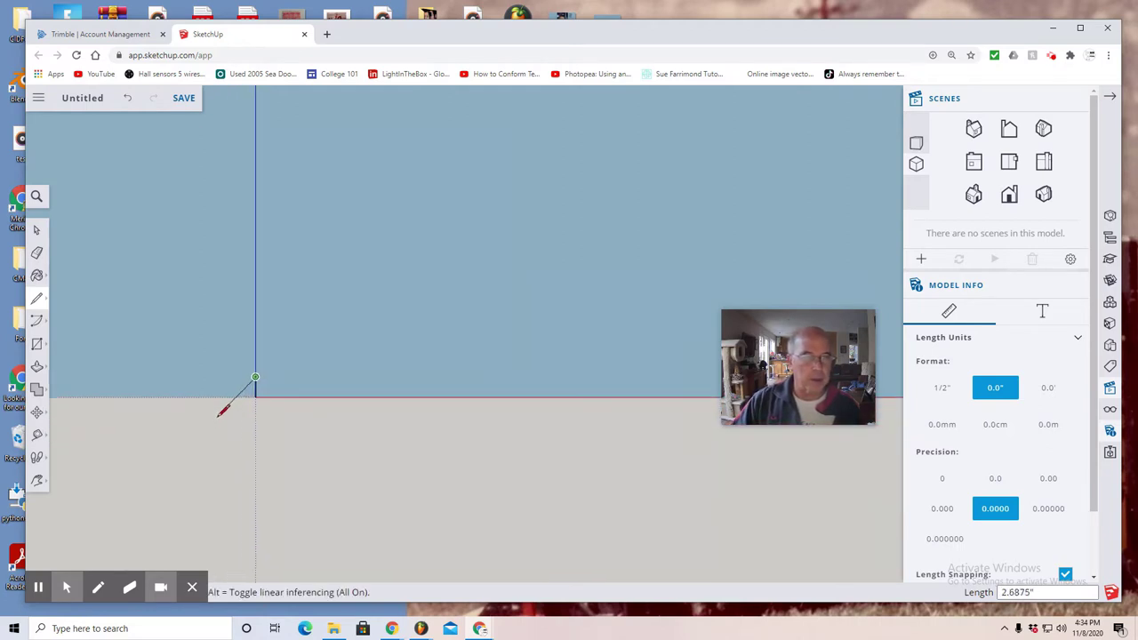
pyautogui.scroll(3, 272, 346)
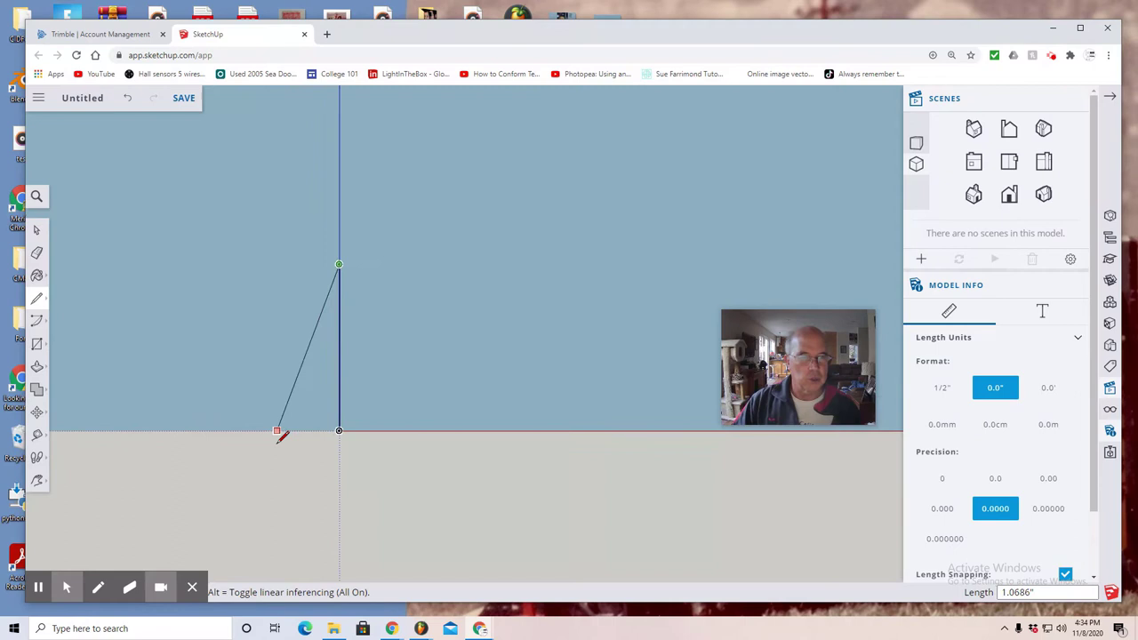
pyautogui.scroll(1, 348, 398)
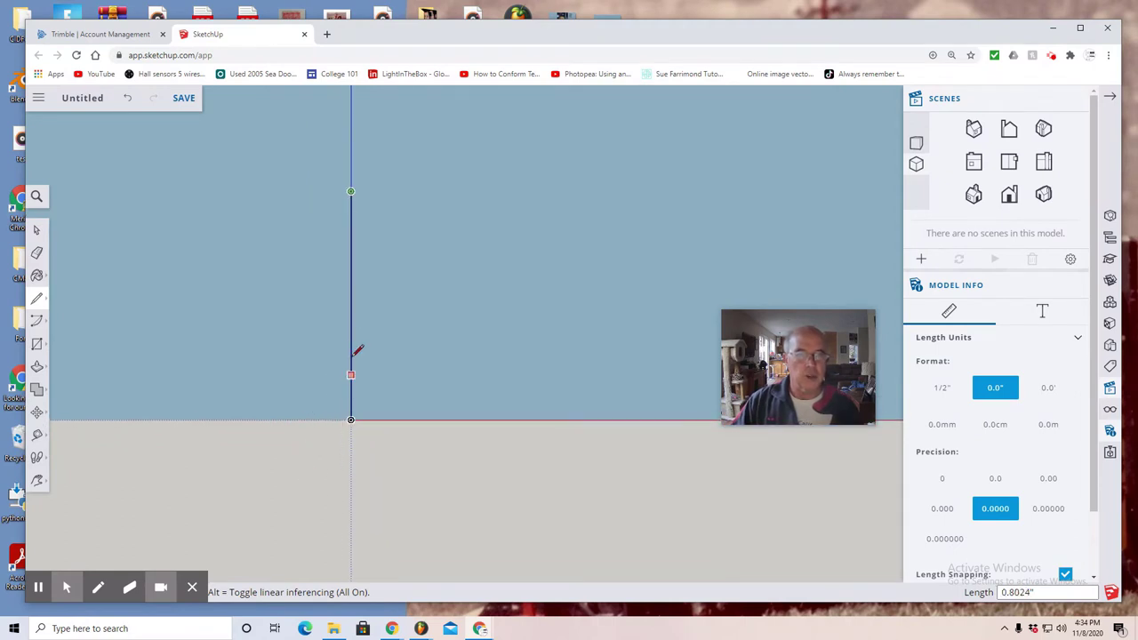
# Complete the closed profile with lines about 0.5 inch outward, 0.375 inch down, 0.375 inch back inward, down to the red axis and back to the origin.
pyautogui.click(462, 190)
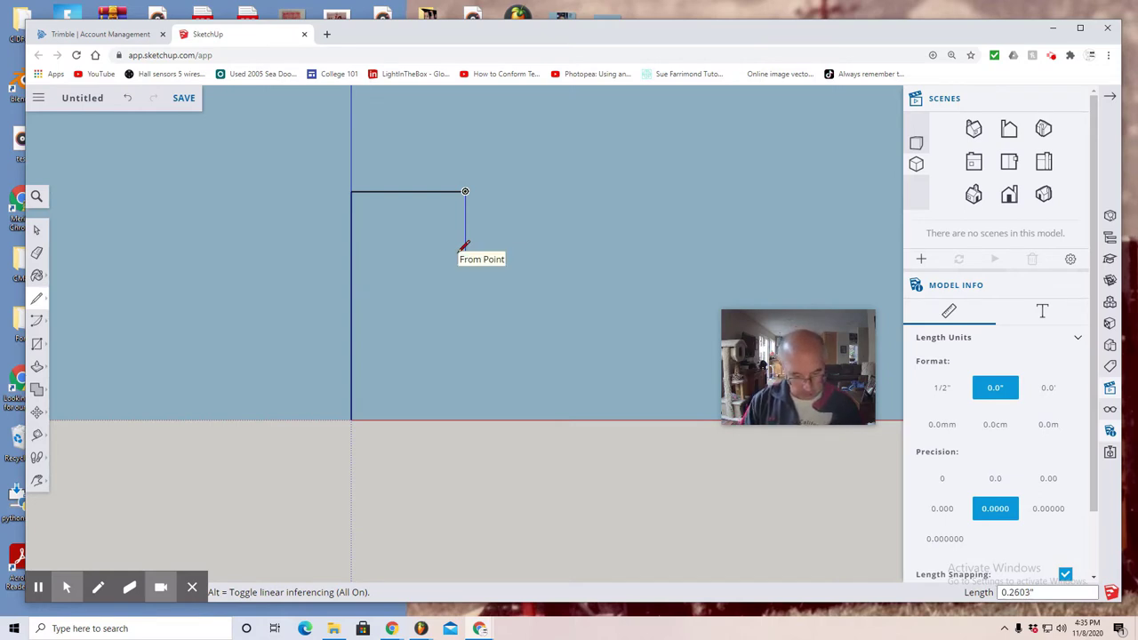
pyautogui.write('.')
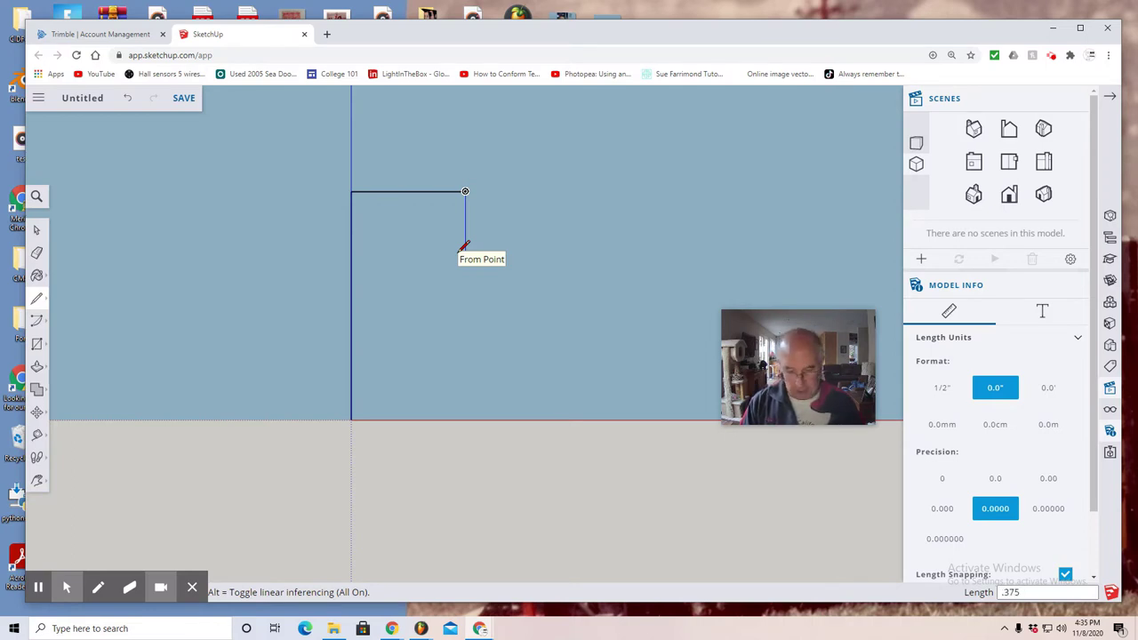
pyautogui.write('375')
pyautogui.press('Return')
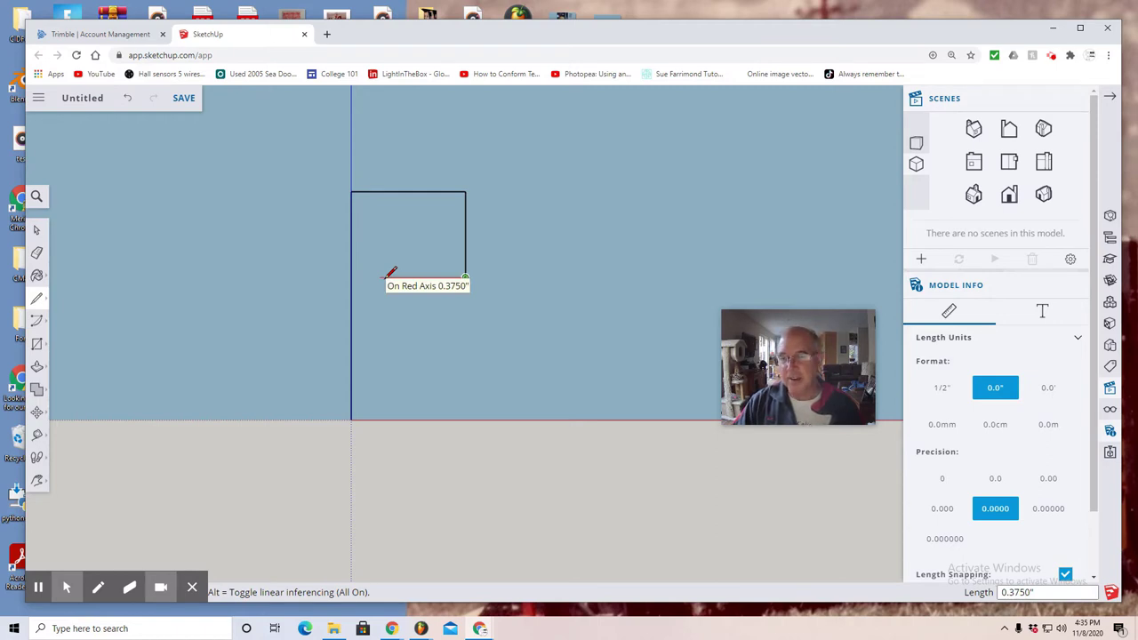
pyautogui.click(380, 277)
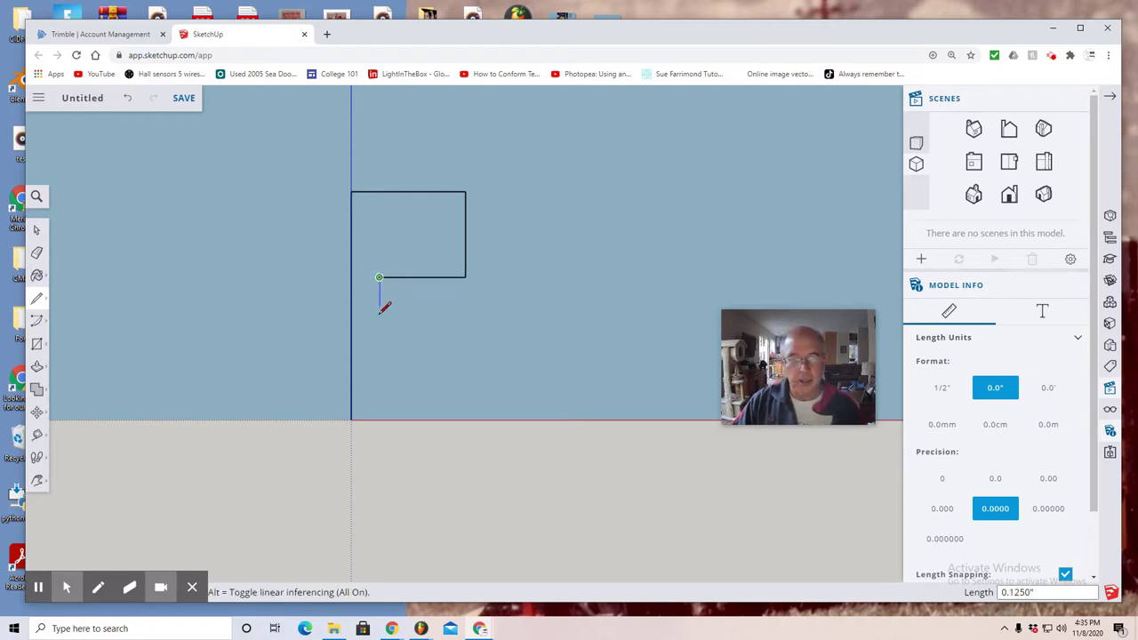
pyautogui.click(379, 419)
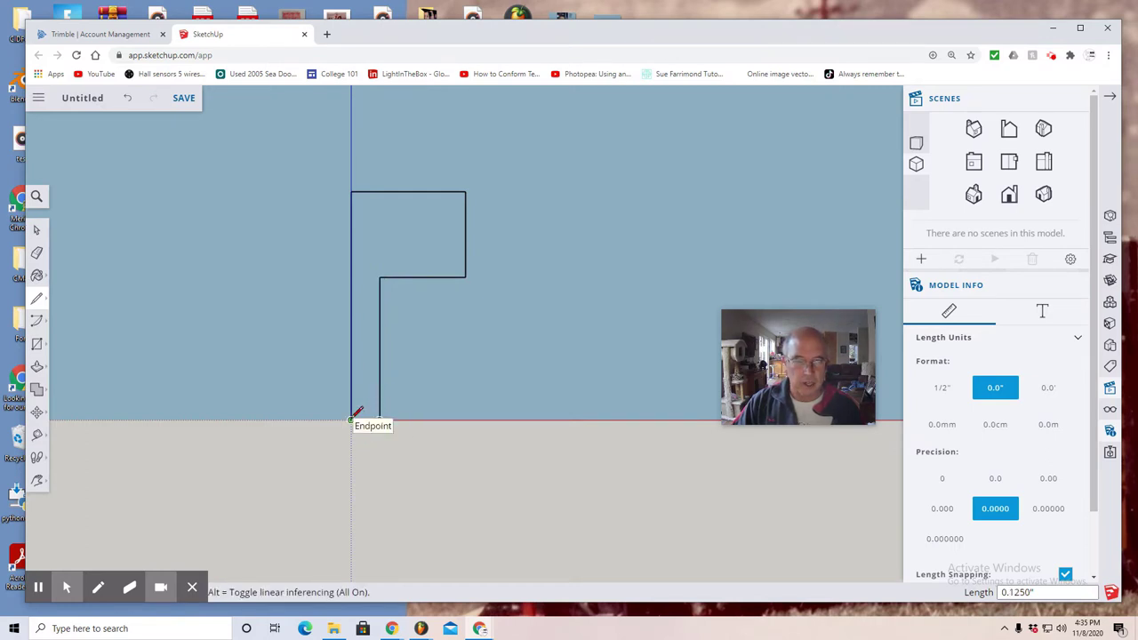
pyautogui.click(353, 416)
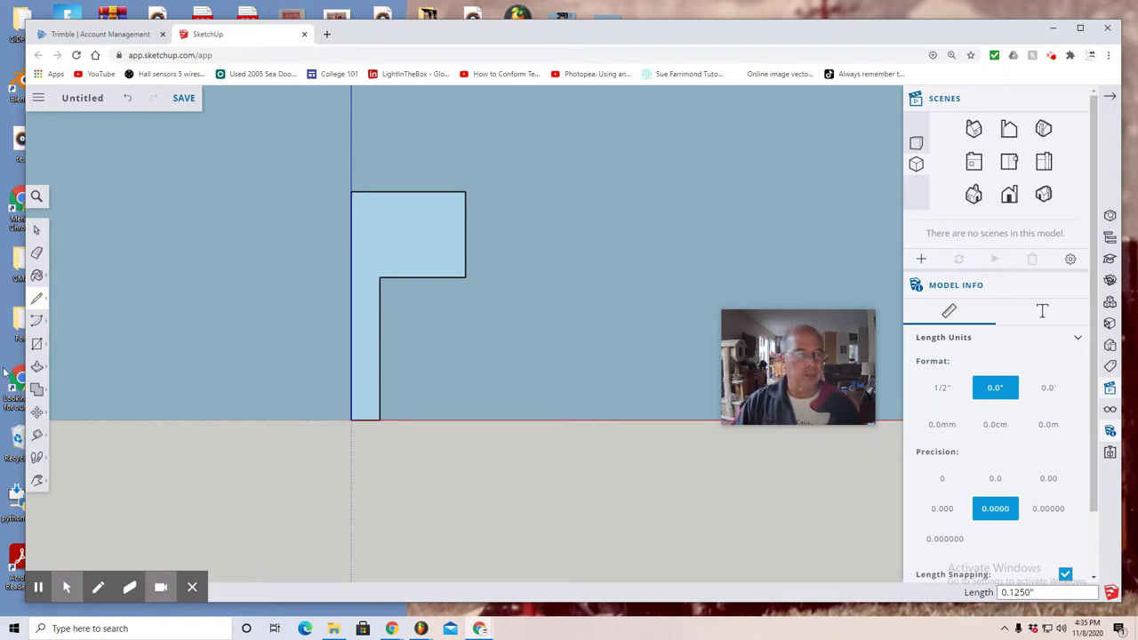
# Draw a horizontal circle centred on the origin, sizing it from the lower outer corner of the profile's wide section.
pyautogui.click(38, 480)
pyautogui.click(68, 430)
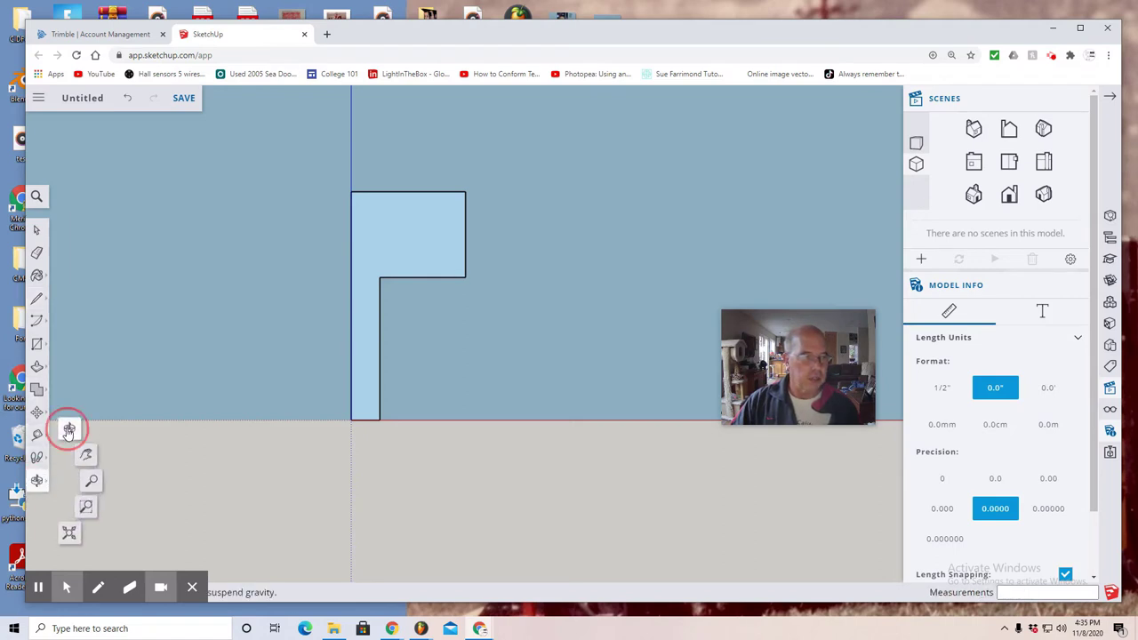
pyautogui.moveTo(335, 276); pyautogui.dragTo(336, 602)
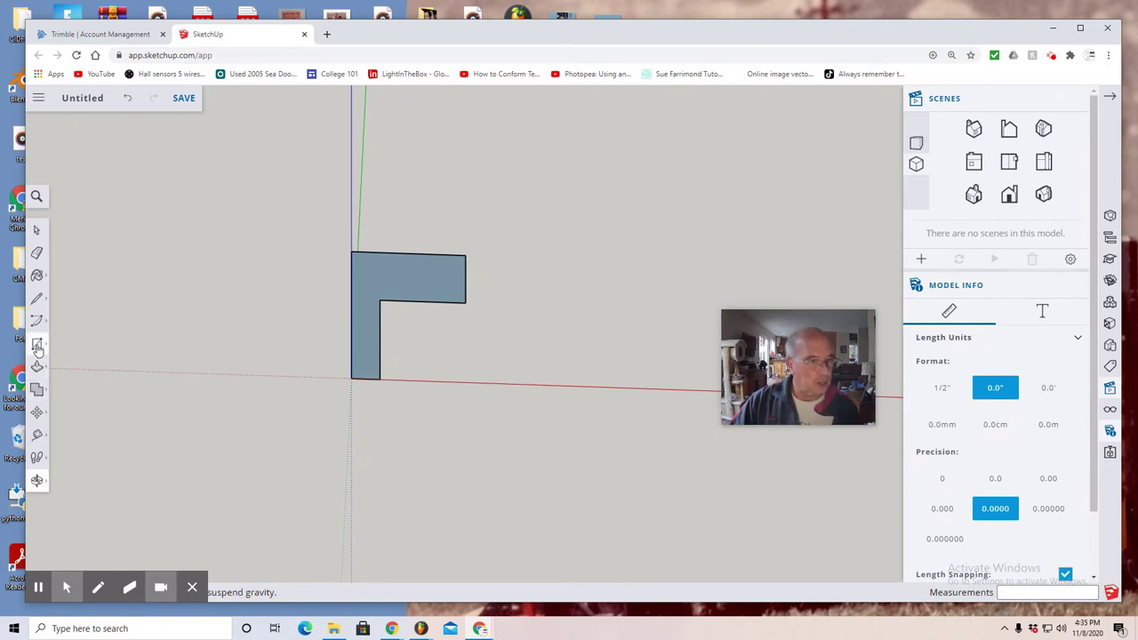
pyautogui.click(37, 349)
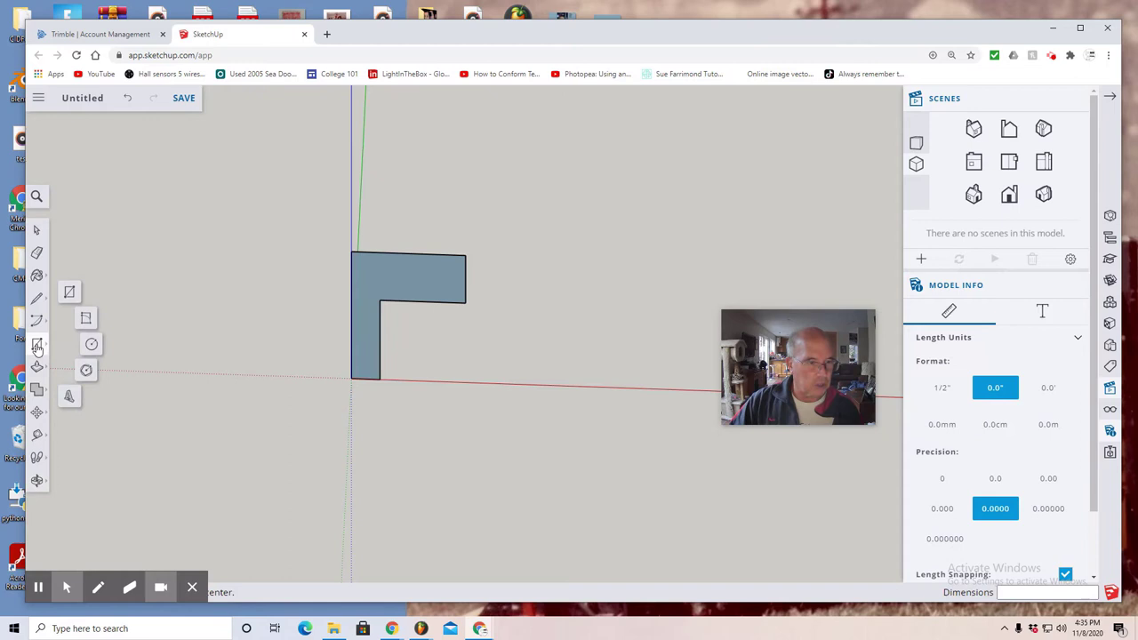
pyautogui.click(91, 347)
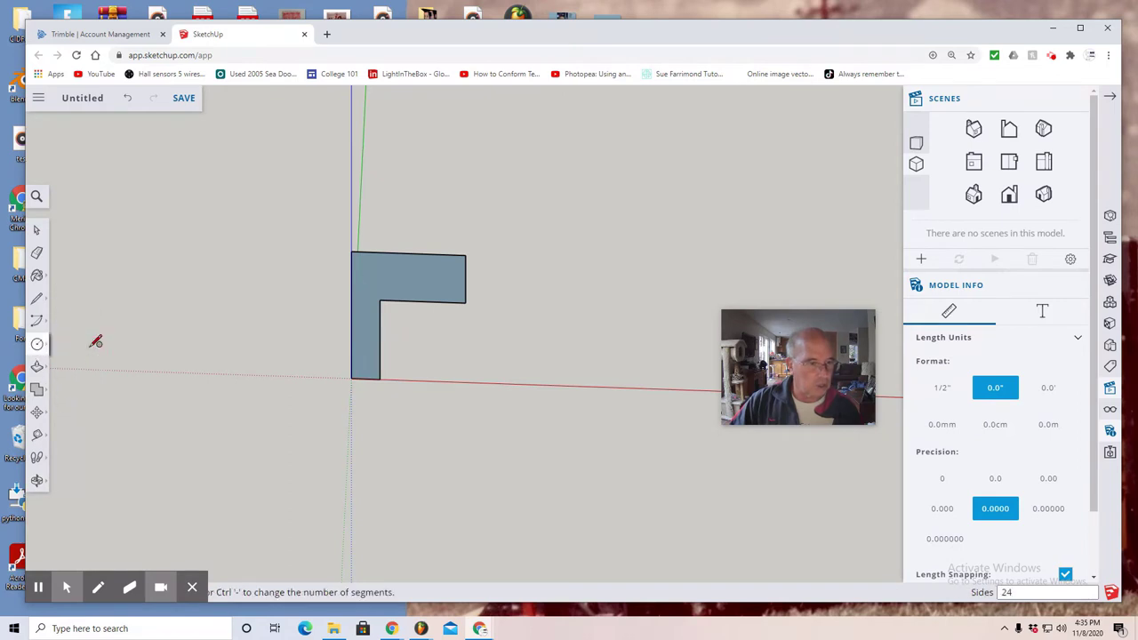
pyautogui.click(351, 378)
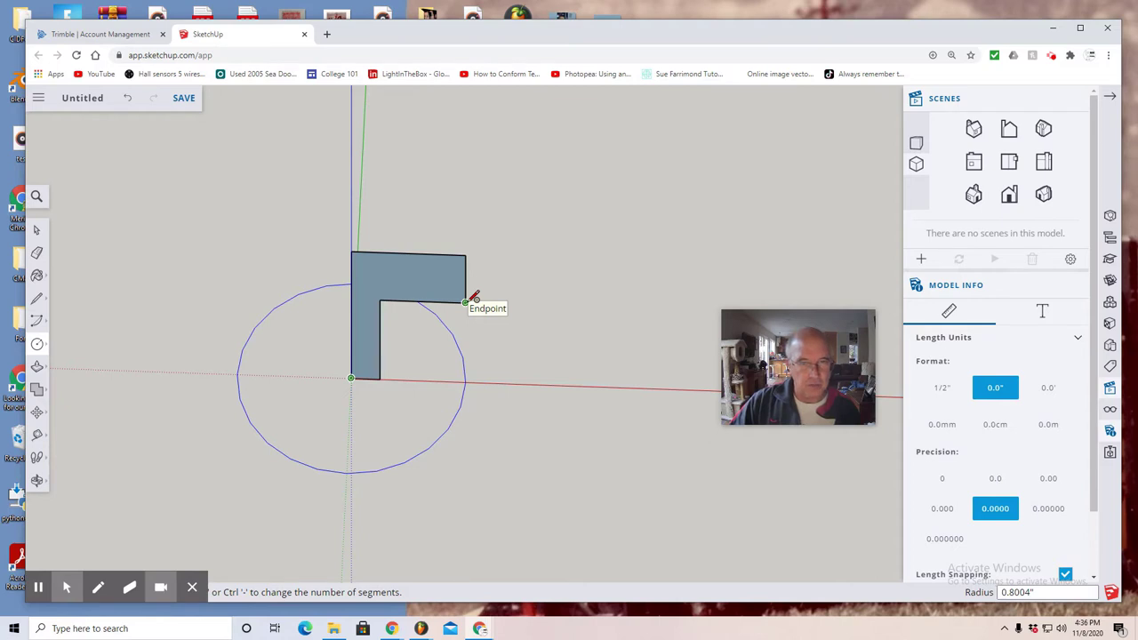
pyautogui.click(466, 301)
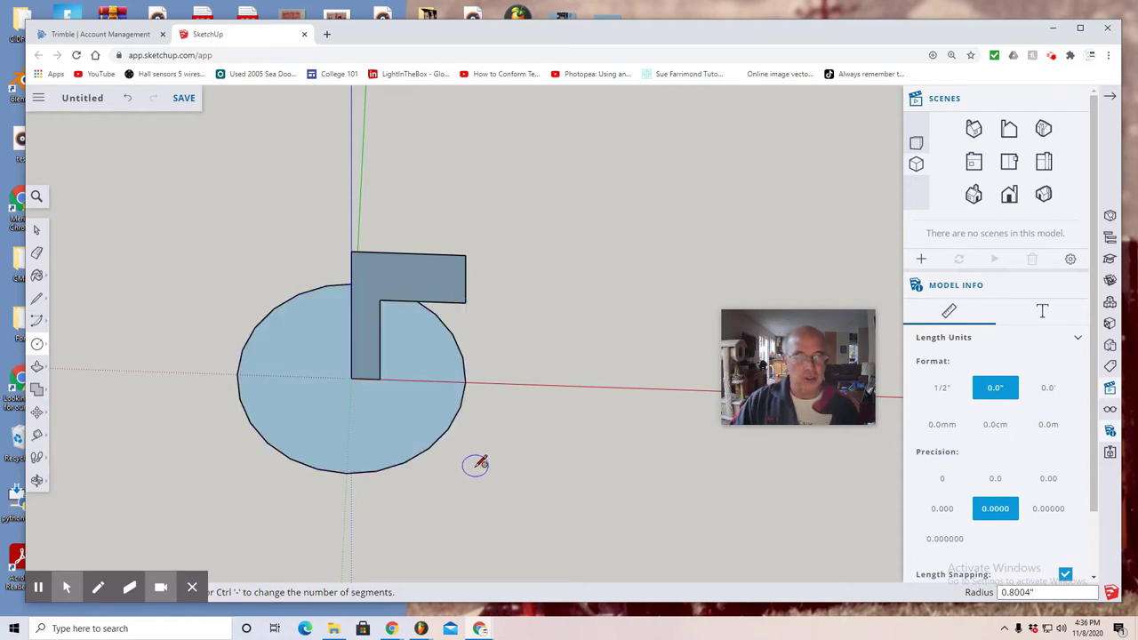
# Sweep the stepped profile around the circle's edge with Follow Me to form the round part.
pyautogui.click(36, 479)
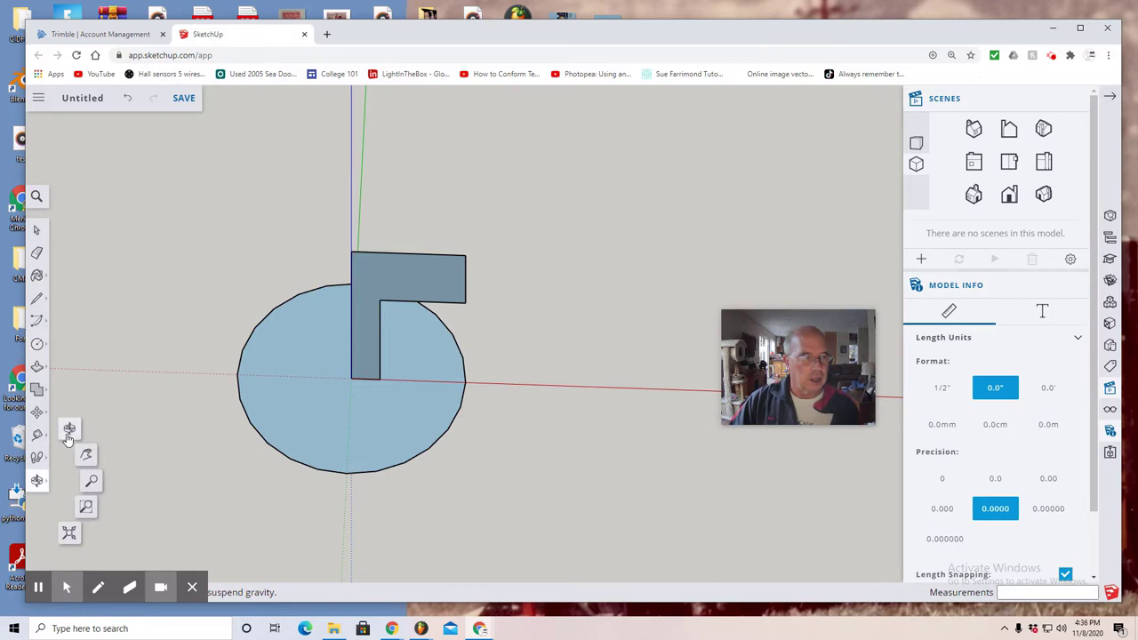
pyautogui.click(69, 432)
pyautogui.moveTo(139, 483); pyautogui.dragTo(115, 378)
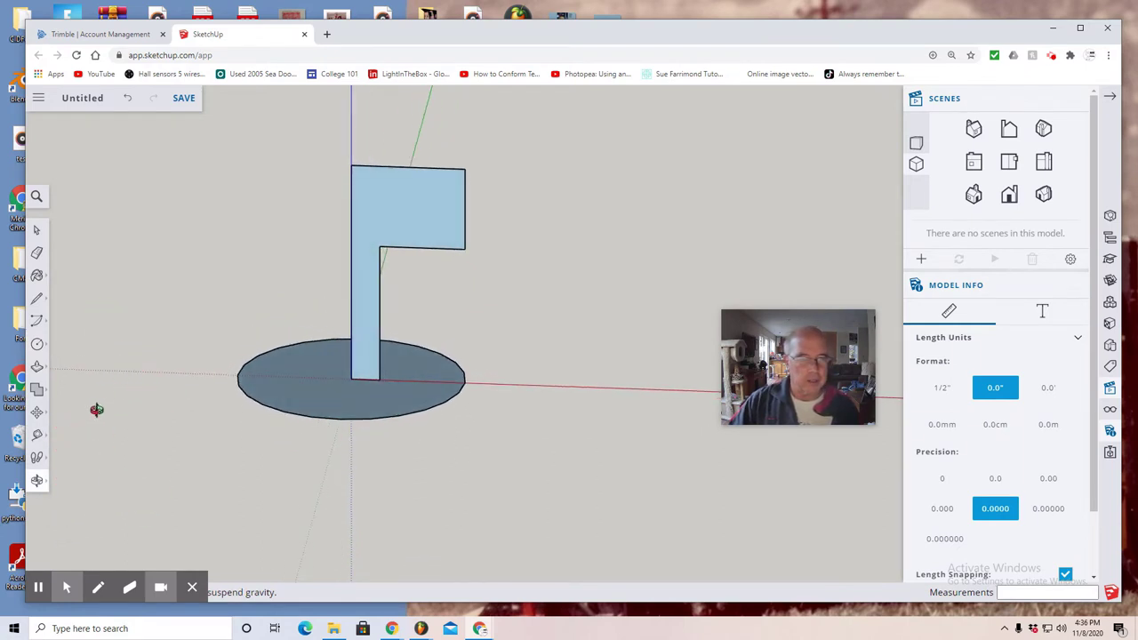
pyautogui.click(36, 370)
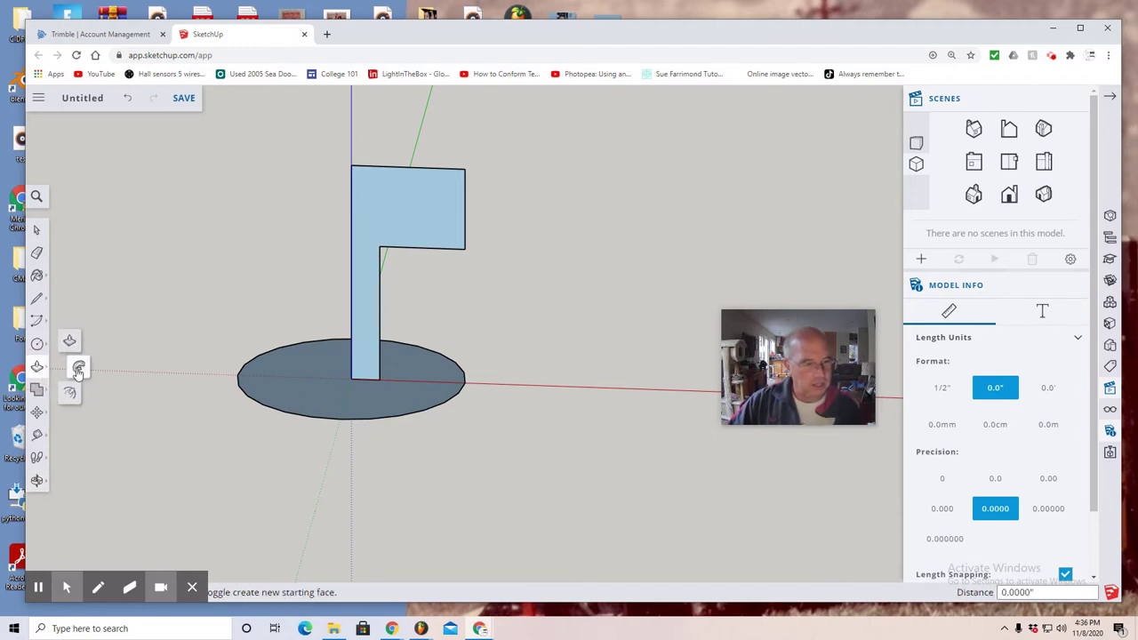
pyautogui.click(78, 367)
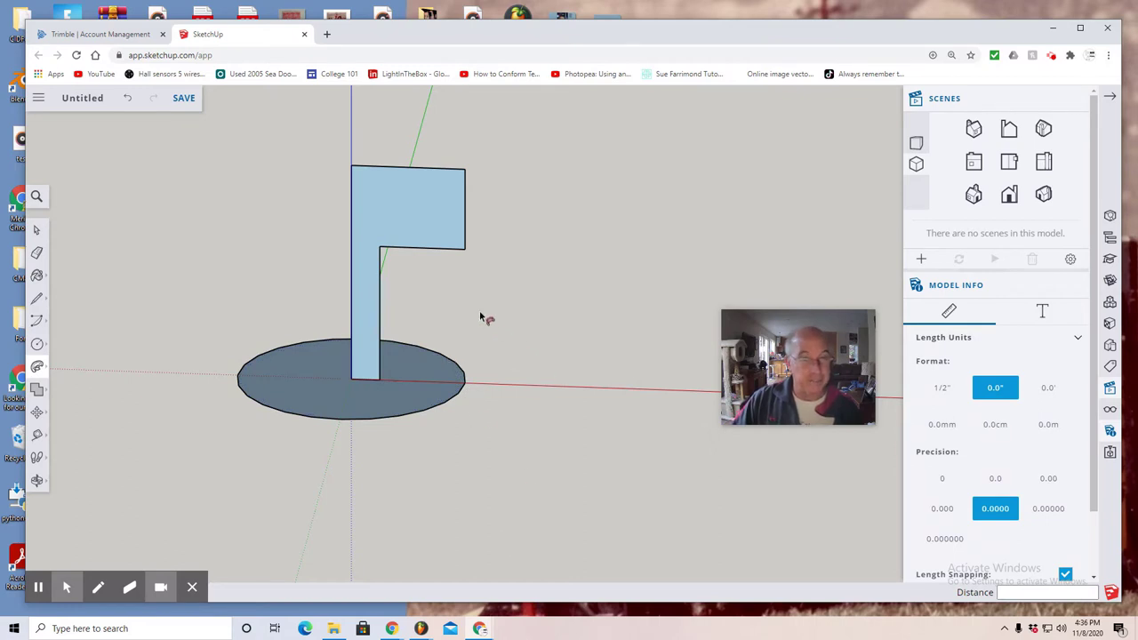
pyautogui.click(424, 226)
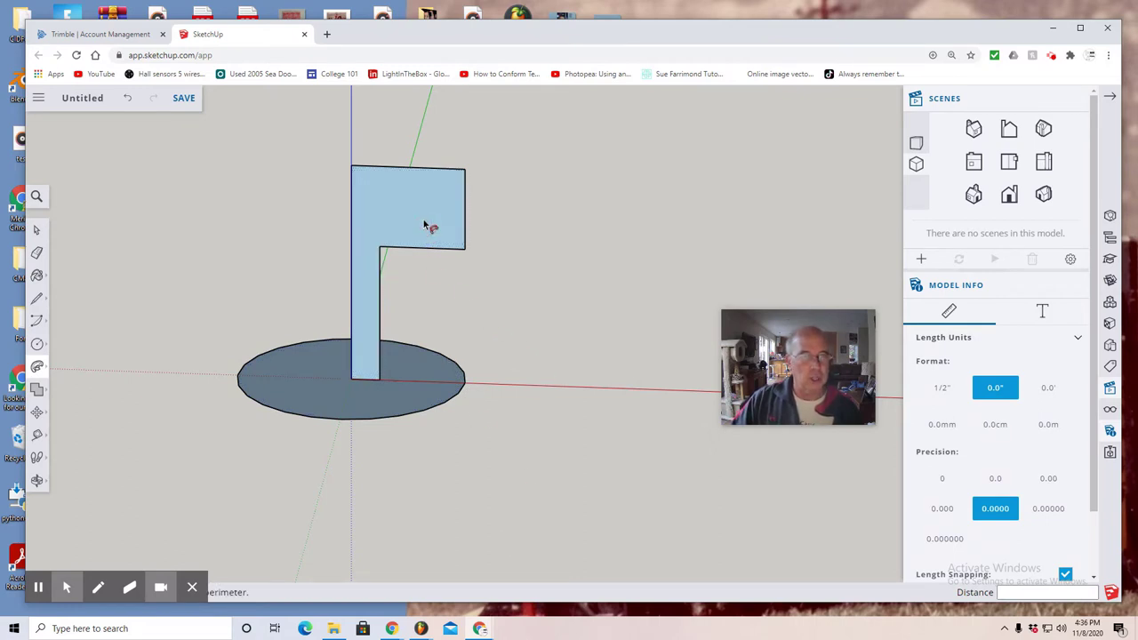
pyautogui.click(466, 387)
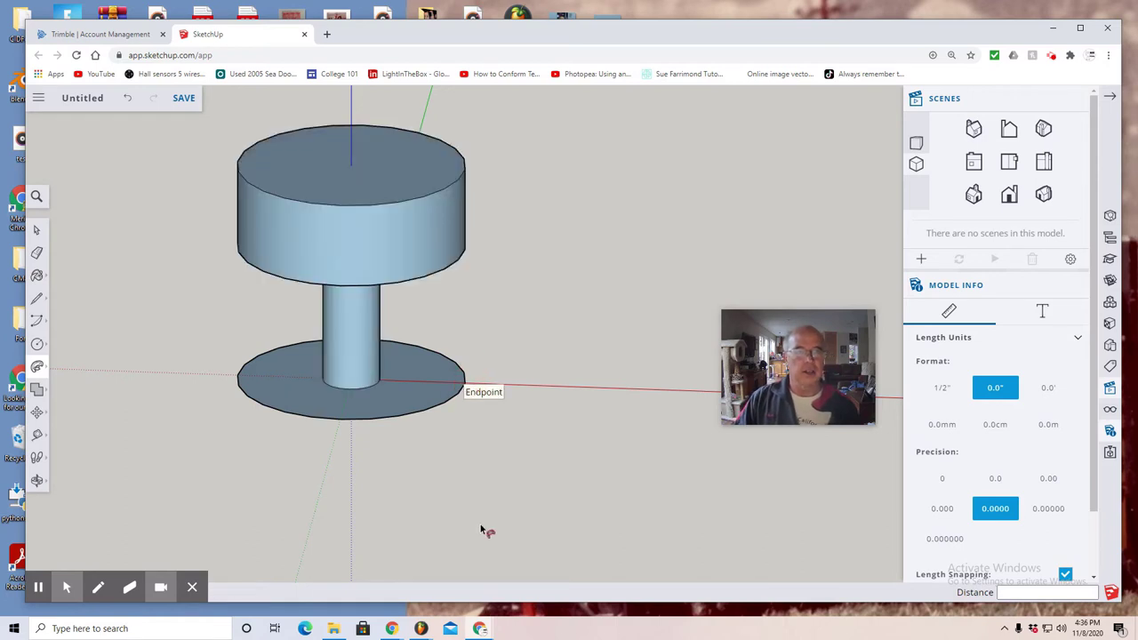
# Delete the guide circle at the base of the part's stem.
pyautogui.click(36, 233)
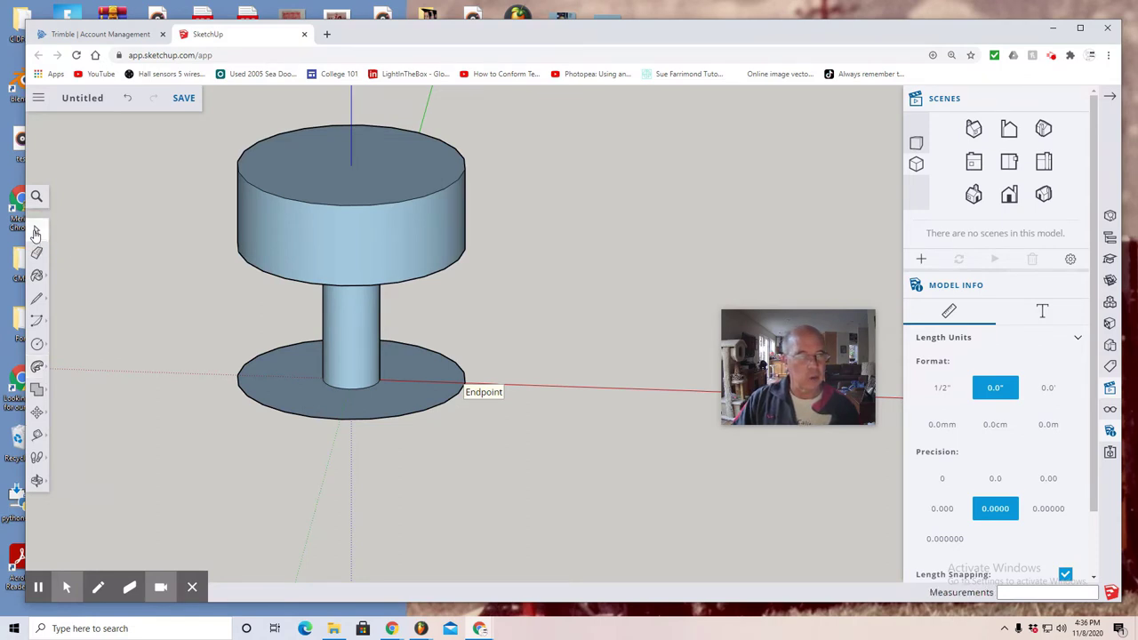
pyautogui.click(284, 412)
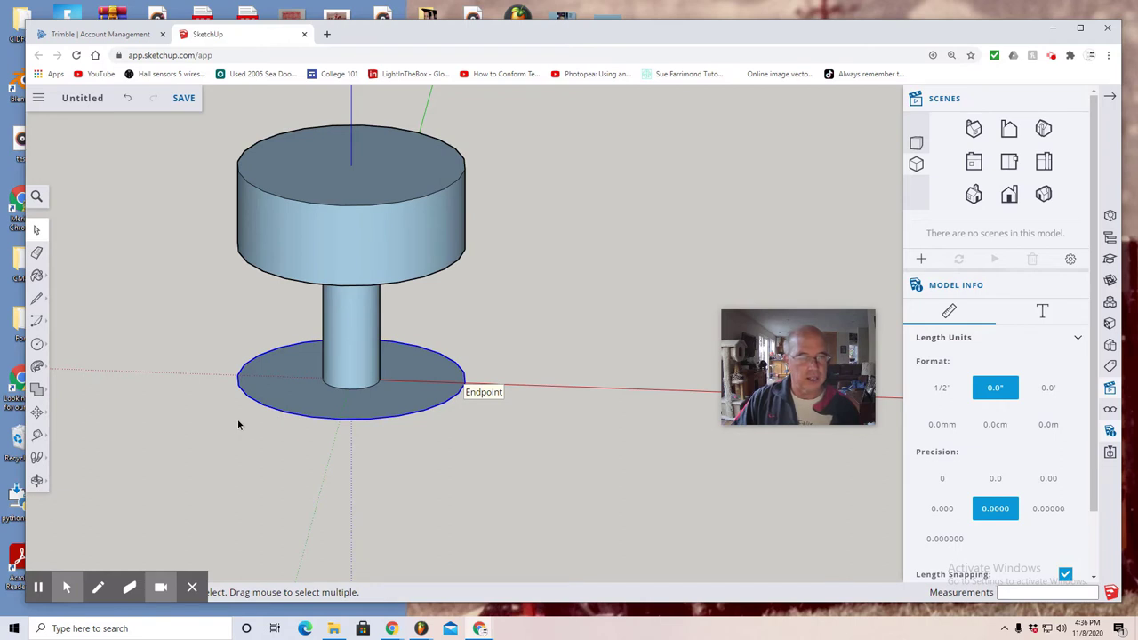
pyautogui.press('Delete')
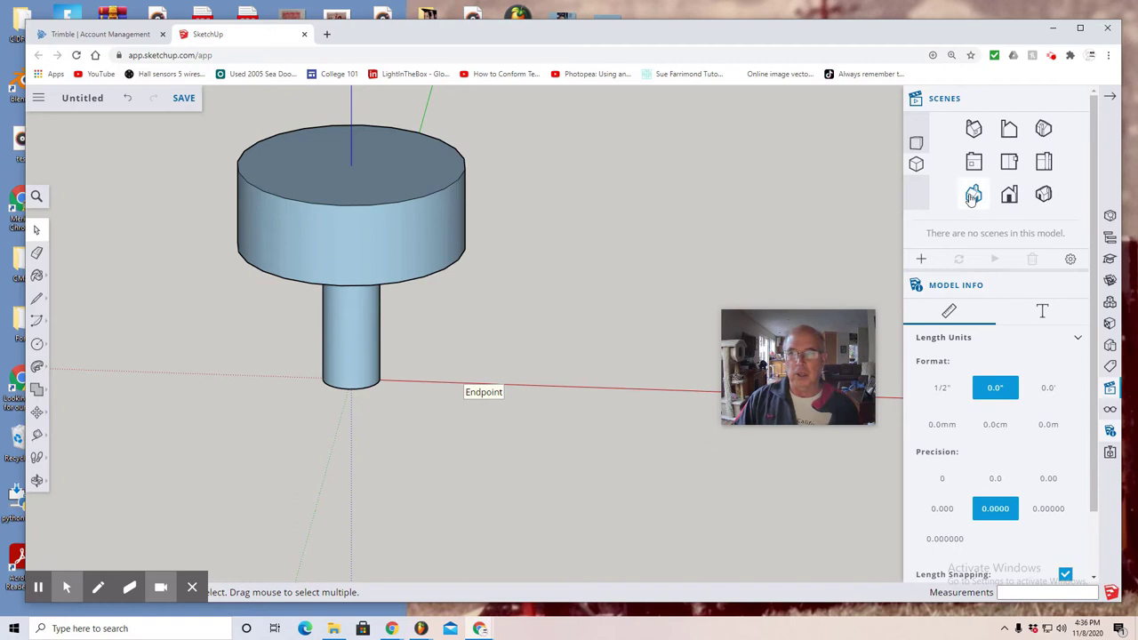
# In the standard top view, draw a 1 by 0.0625 inch rectangle across the head's full diameter, on the upper side of the red axis.
pyautogui.click(1009, 165)
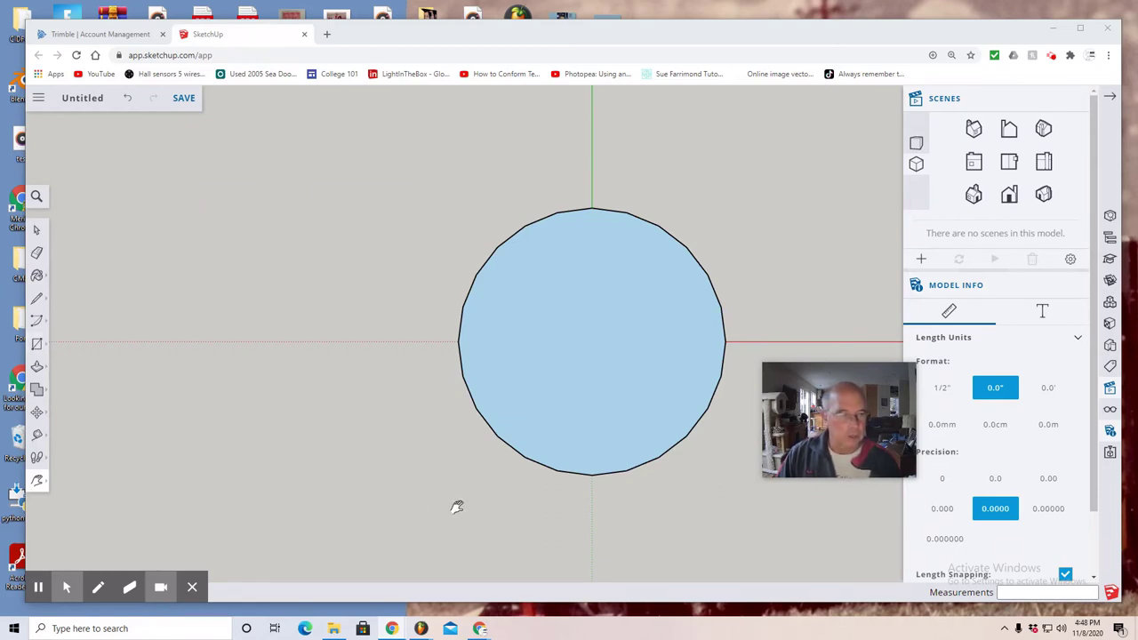
pyautogui.click(36, 480)
pyautogui.click(85, 453)
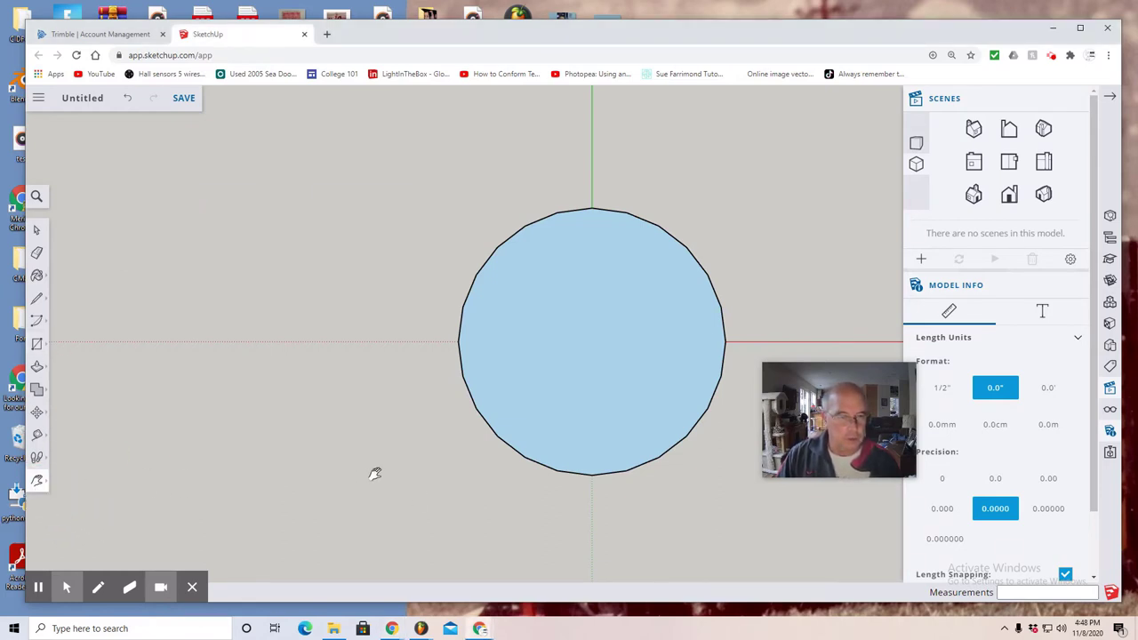
pyautogui.moveTo(376, 472); pyautogui.dragTo(234, 464)
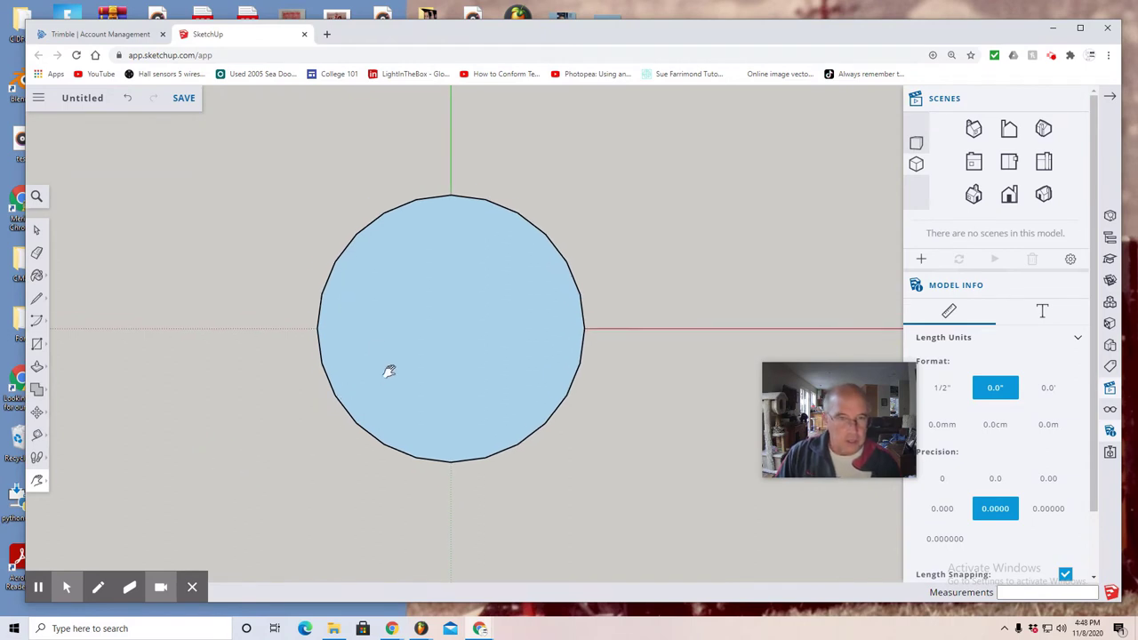
pyautogui.scroll(-2, 380, 336)
pyautogui.scroll(2, 380, 336)
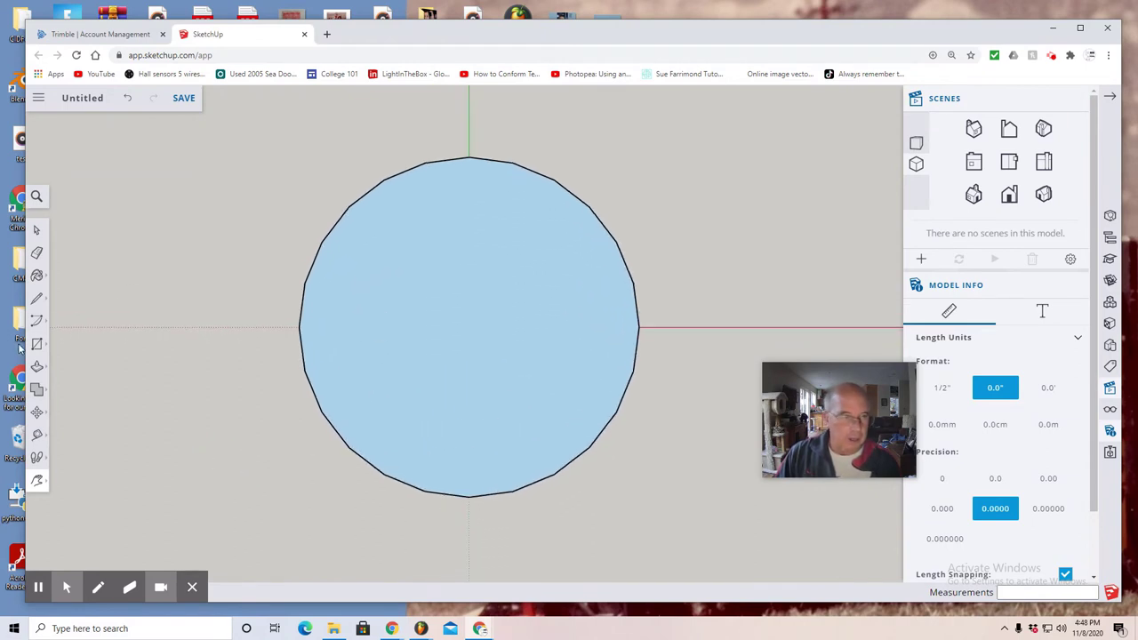
pyautogui.click(37, 346)
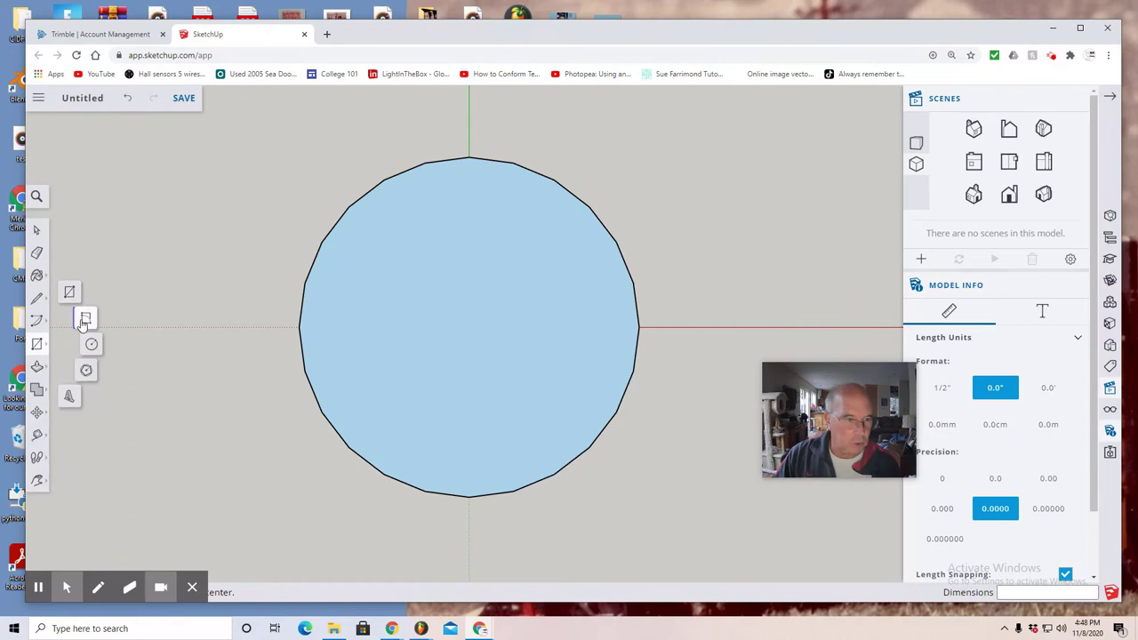
pyautogui.click(70, 294)
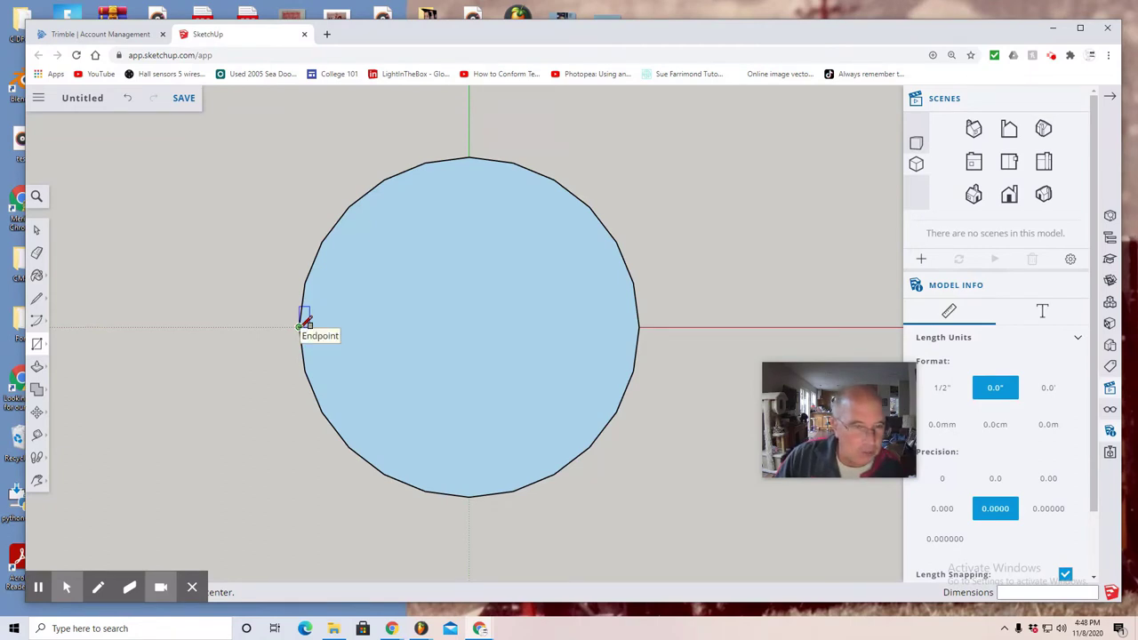
pyautogui.click(299, 327)
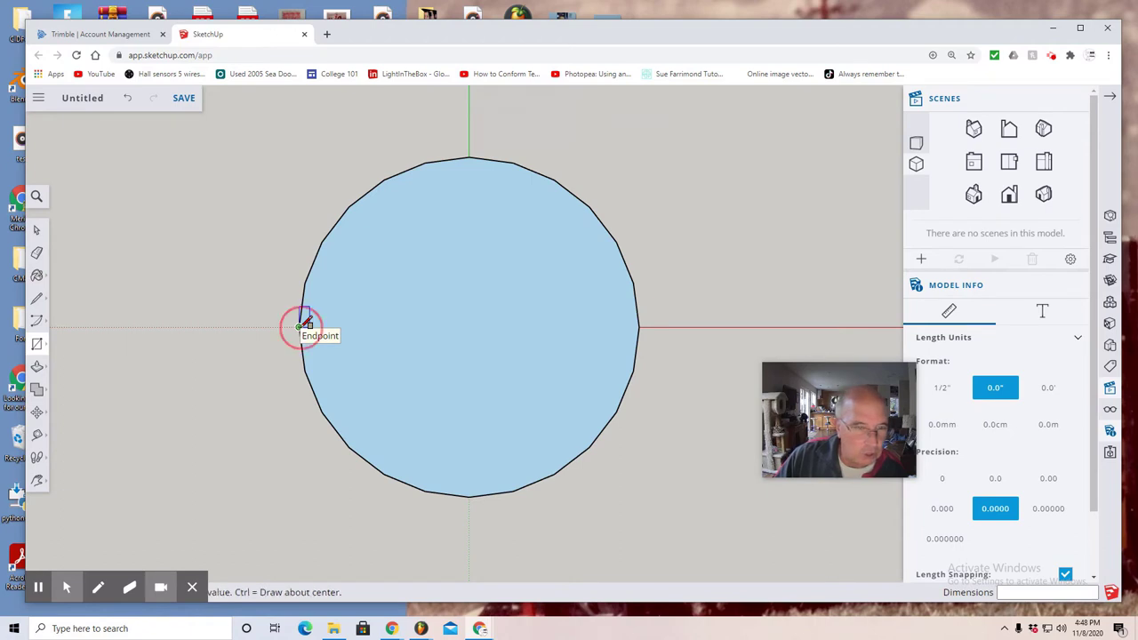
pyautogui.click(646, 306)
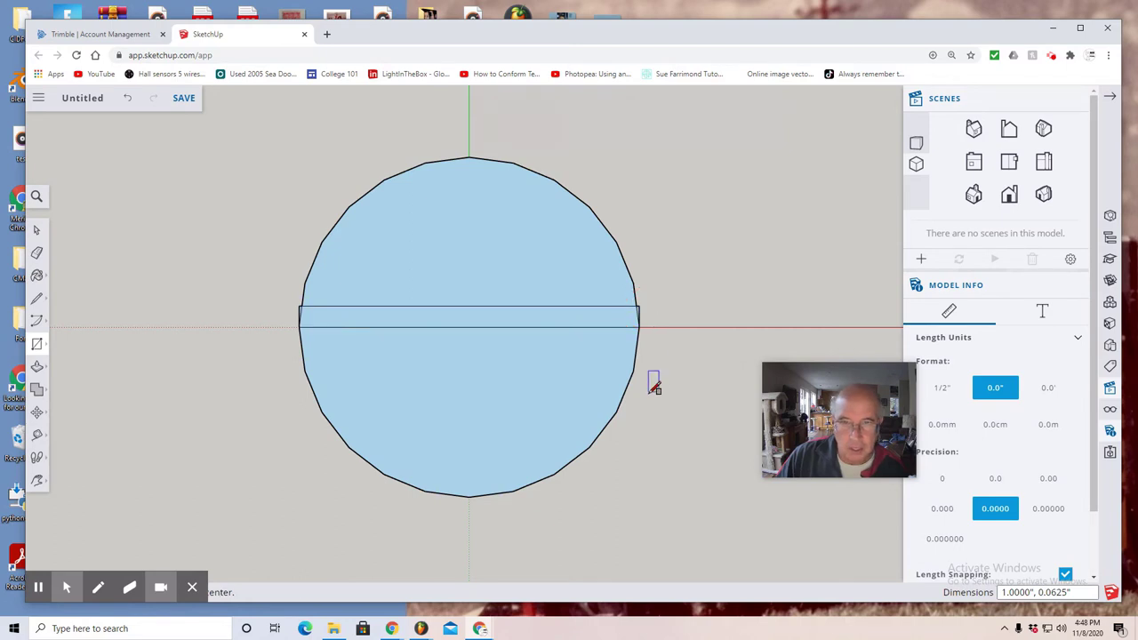
# Draw a matching rectangle about 1 by 0.057 inch across the head, directly below the red axis.
pyautogui.click(639, 327)
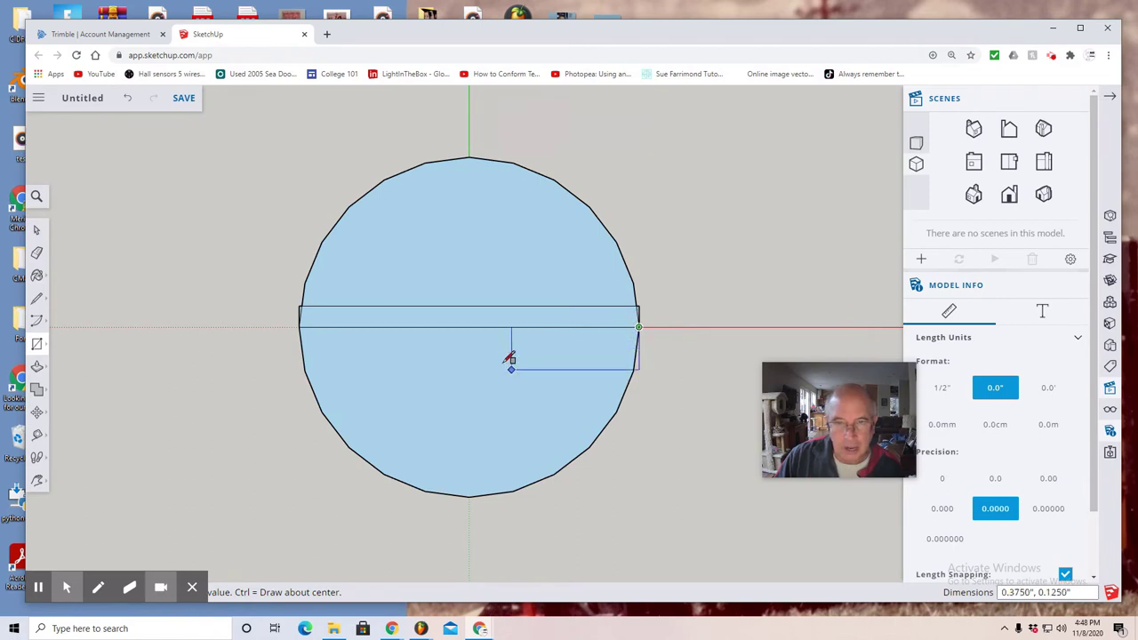
pyautogui.scroll(2, 303, 343)
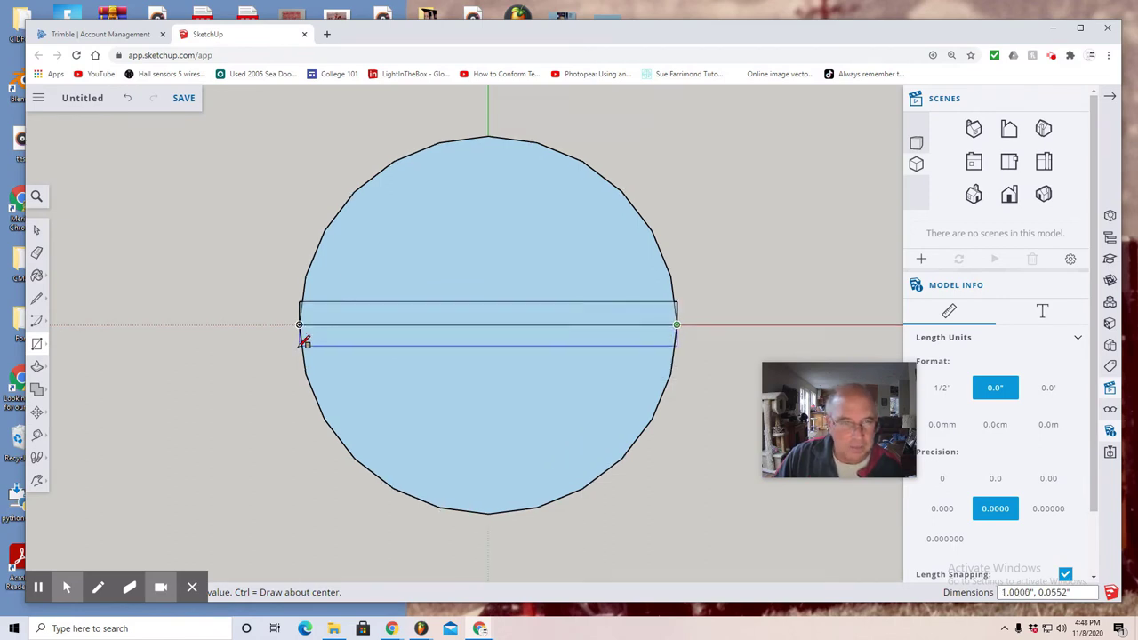
pyautogui.scroll(2, 302, 345)
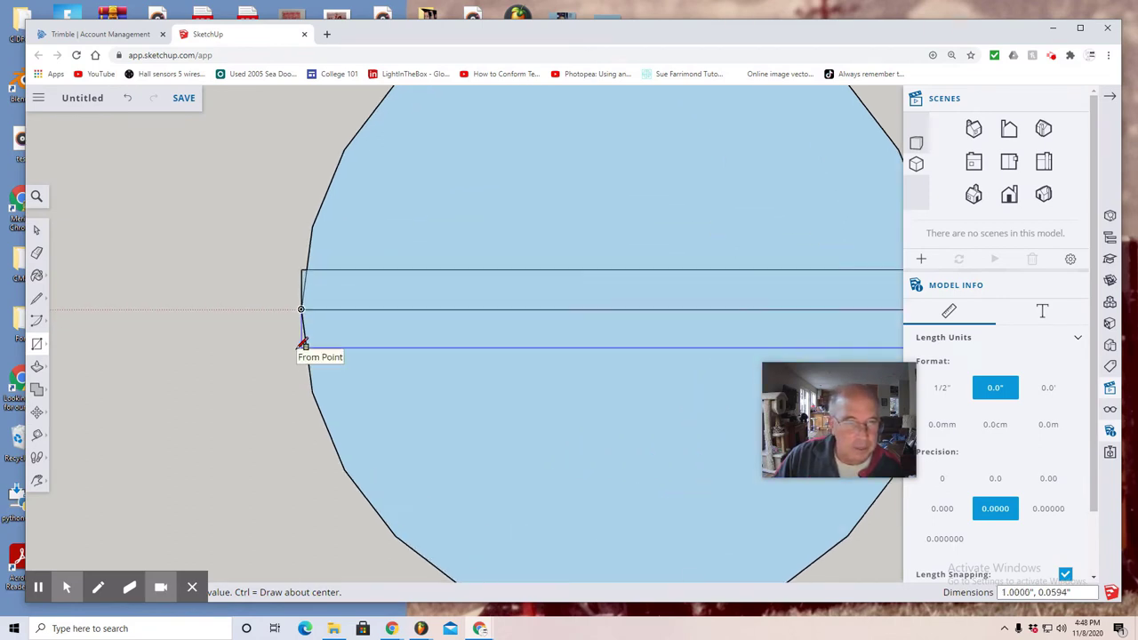
pyautogui.click(302, 345)
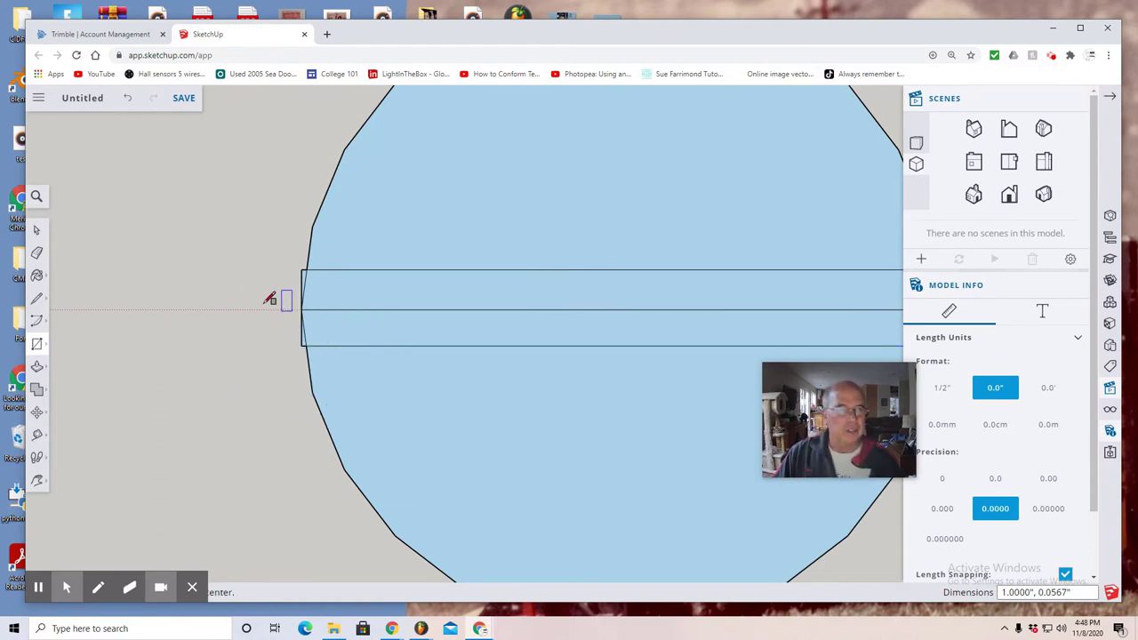
# Erase the shared centre line between the two rectangles and the slot edges overhanging the head at the positive red axis end.
pyautogui.click(38, 255)
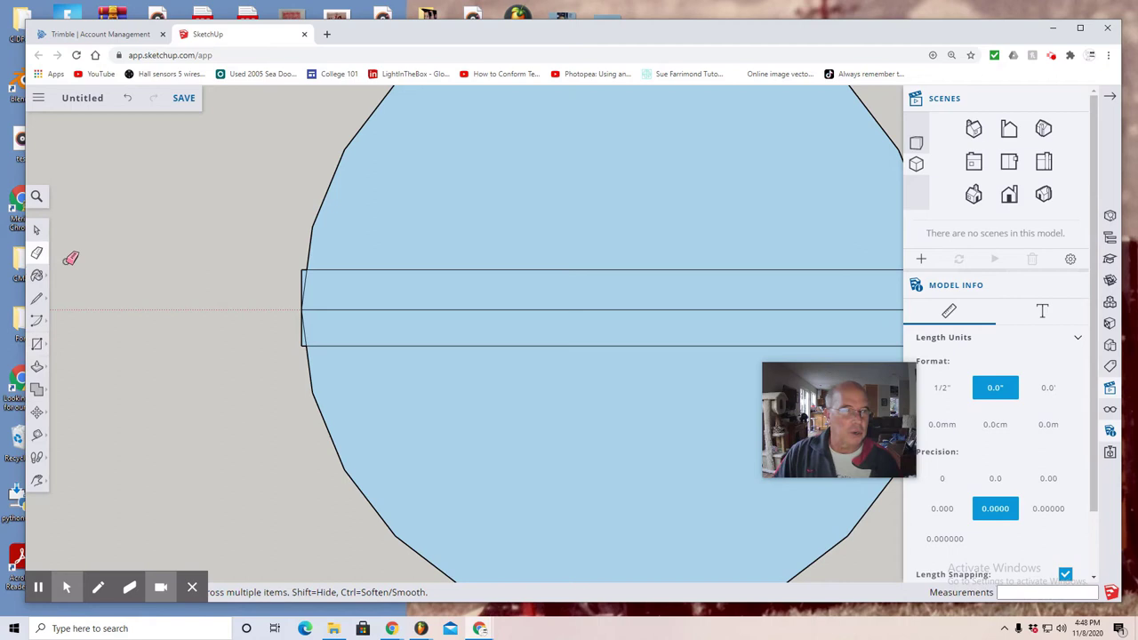
pyautogui.click(338, 311)
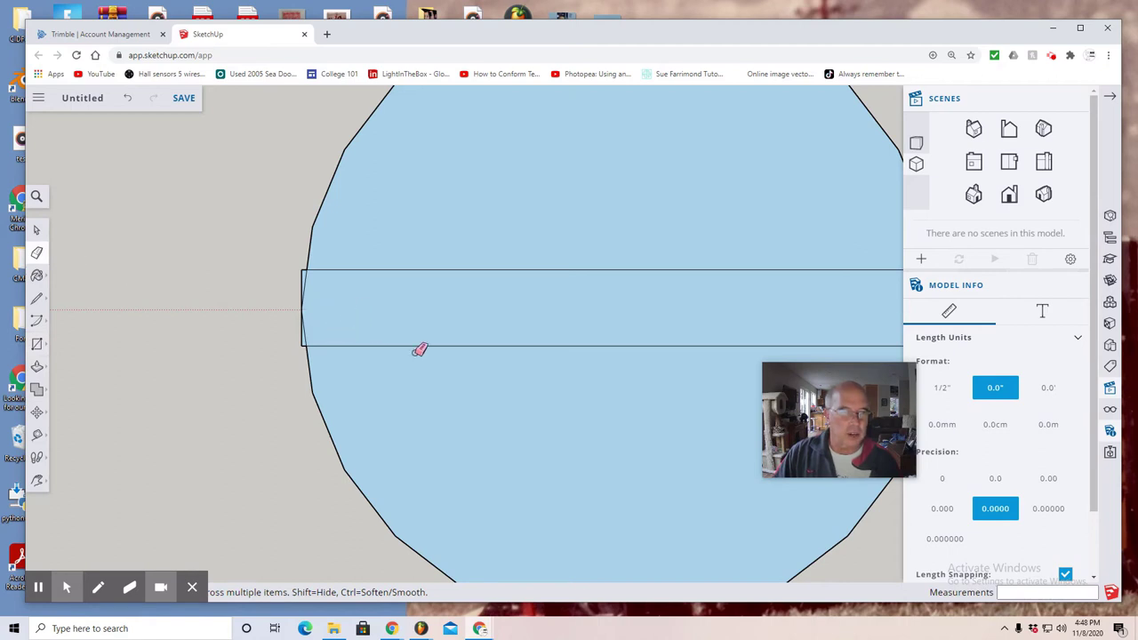
pyautogui.scroll(-3, 391, 339)
pyautogui.scroll(5, 699, 324)
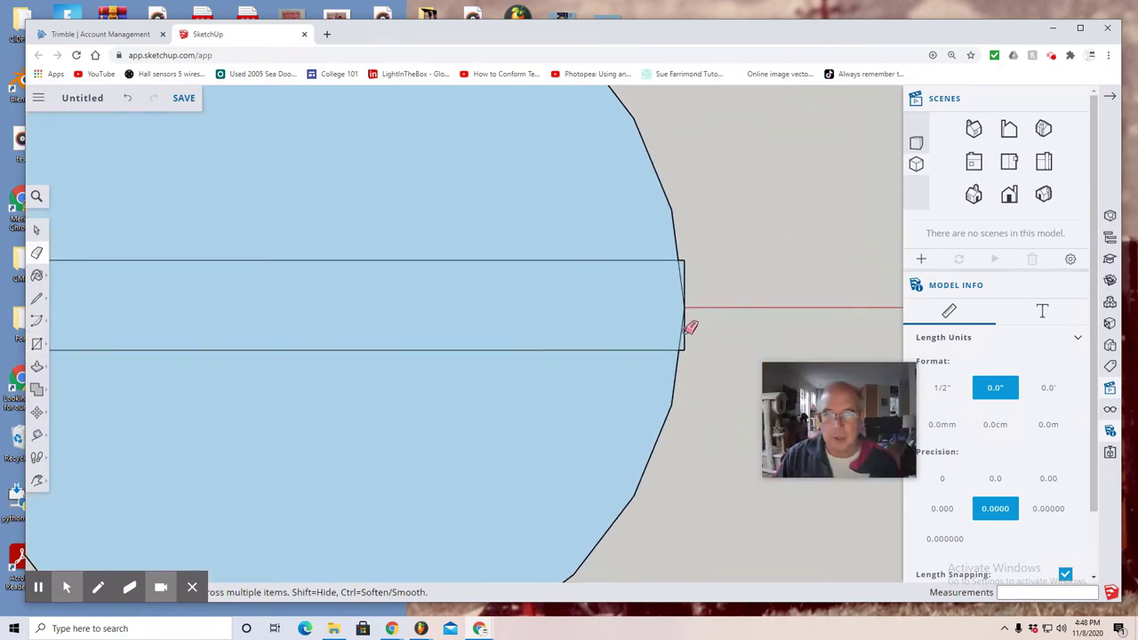
pyautogui.scroll(1, 688, 353)
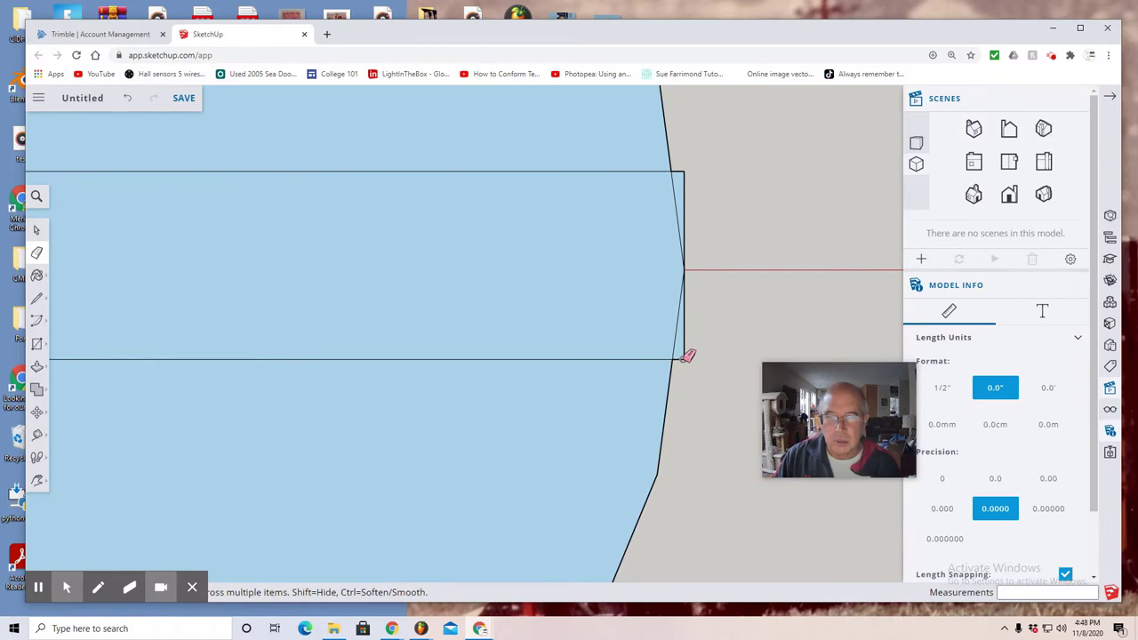
pyautogui.click(685, 355)
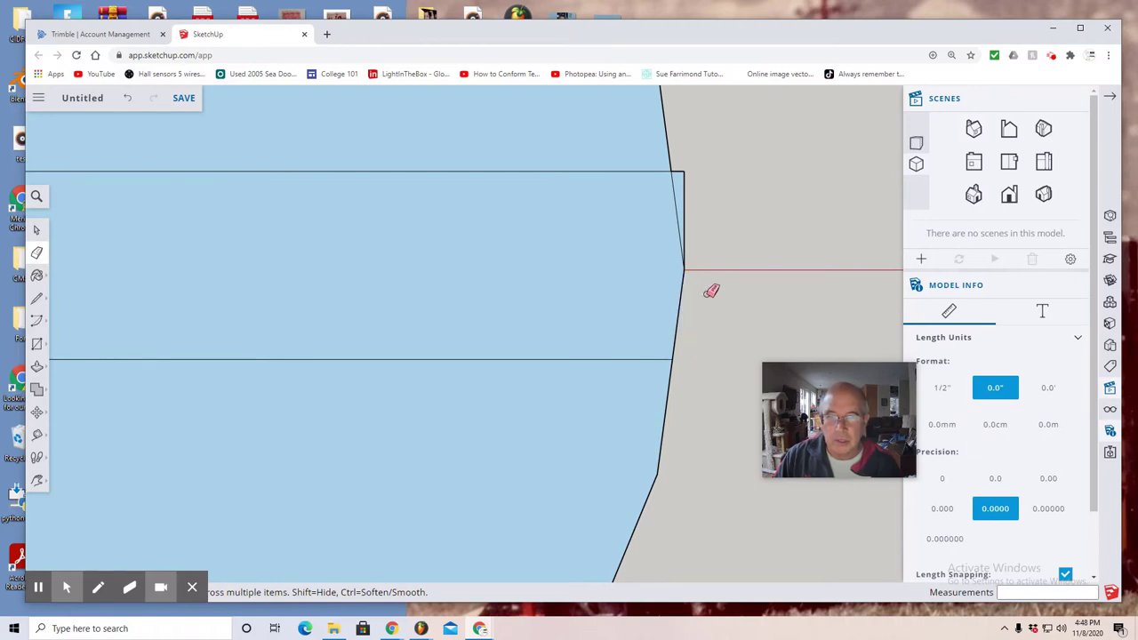
pyautogui.click(685, 230)
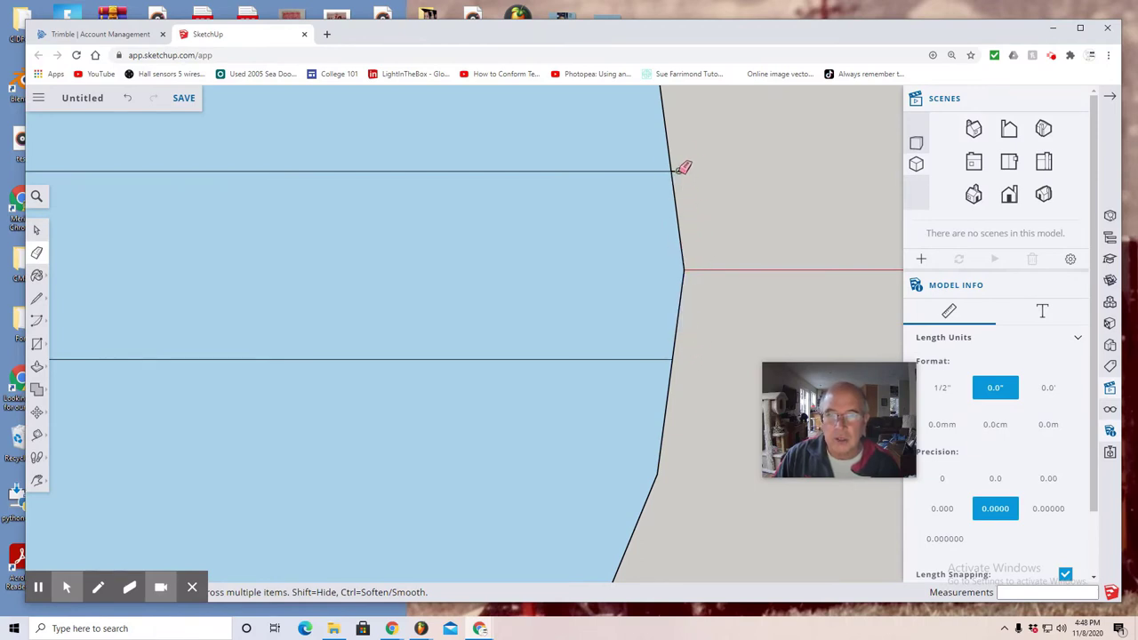
pyautogui.scroll(-3, 634, 323)
pyautogui.scroll(-3, 90, 396)
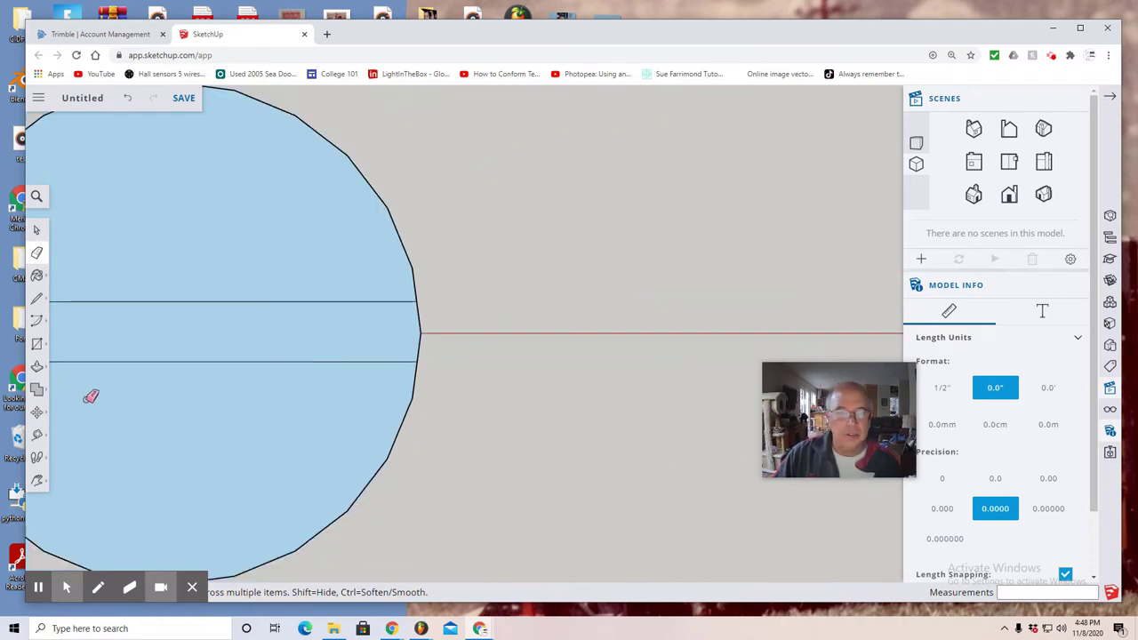
pyautogui.scroll(-1, 91, 396)
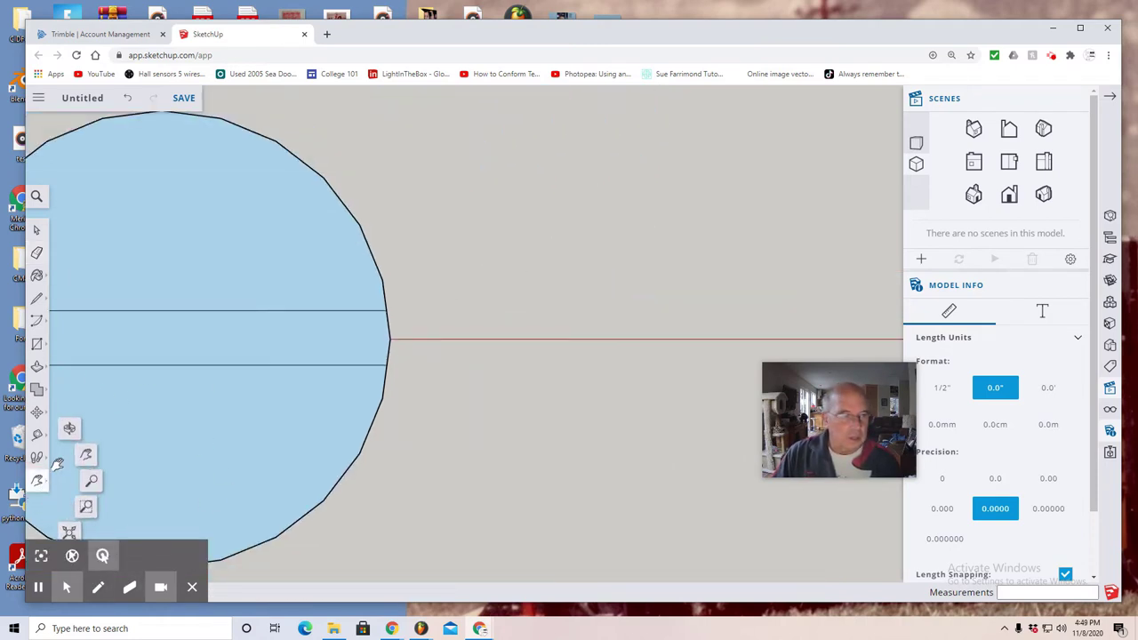
# Erase the slot rectangle's edges overhanging the round head at the negative red axis end.
pyautogui.click(85, 454)
pyautogui.moveTo(369, 502); pyautogui.dragTo(688, 519)
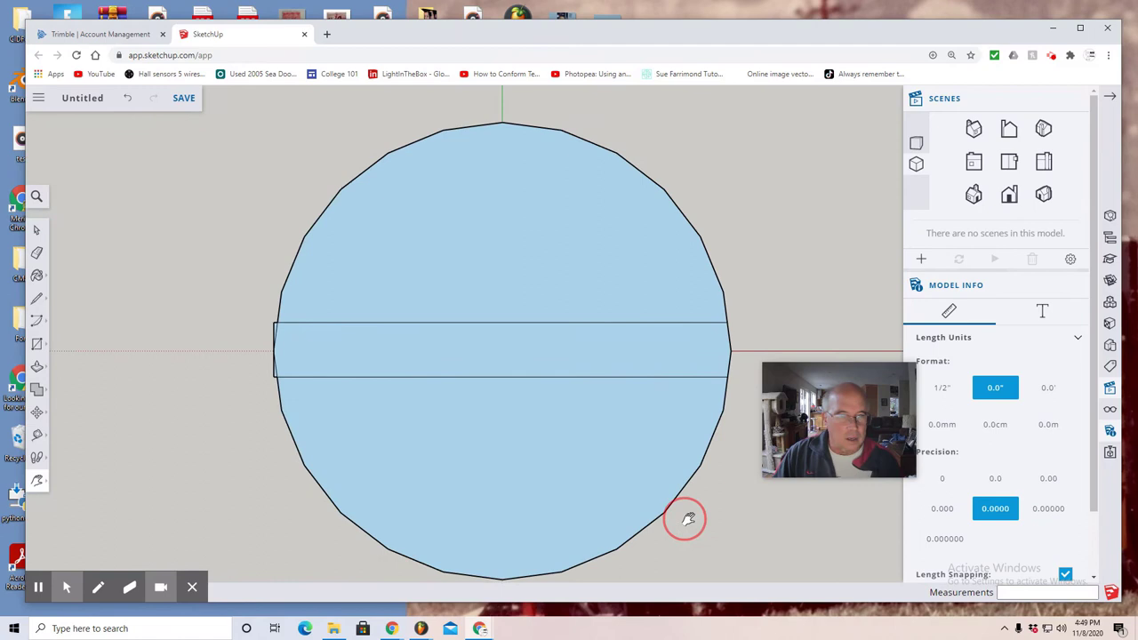
pyautogui.scroll(3, 240, 320)
pyautogui.click(36, 254)
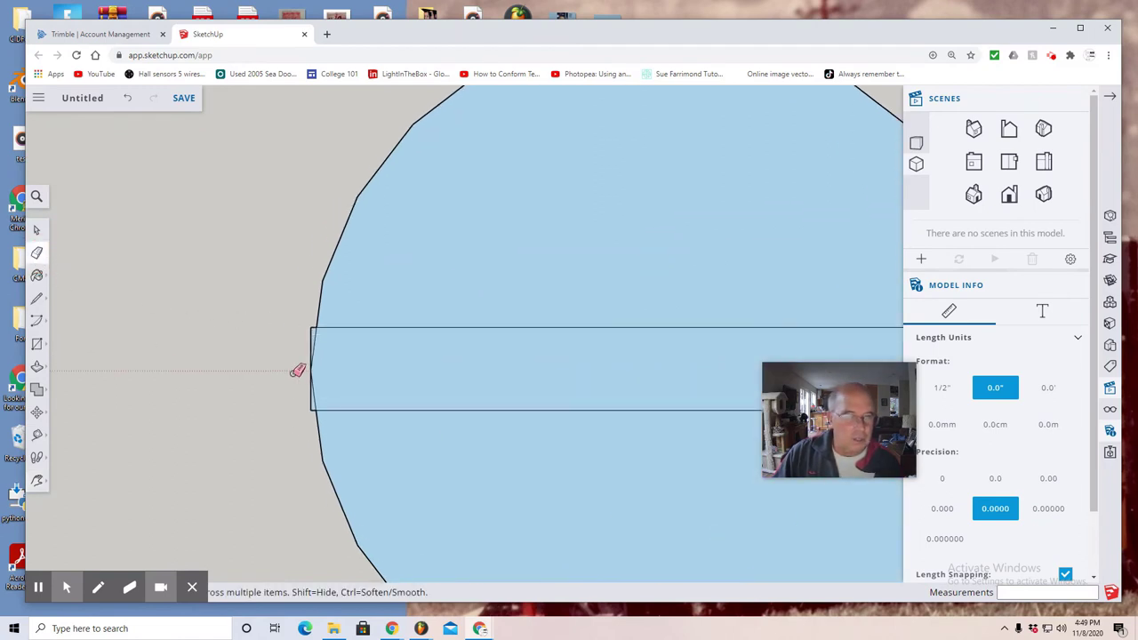
pyautogui.scroll(2, 297, 370)
pyautogui.click(327, 306)
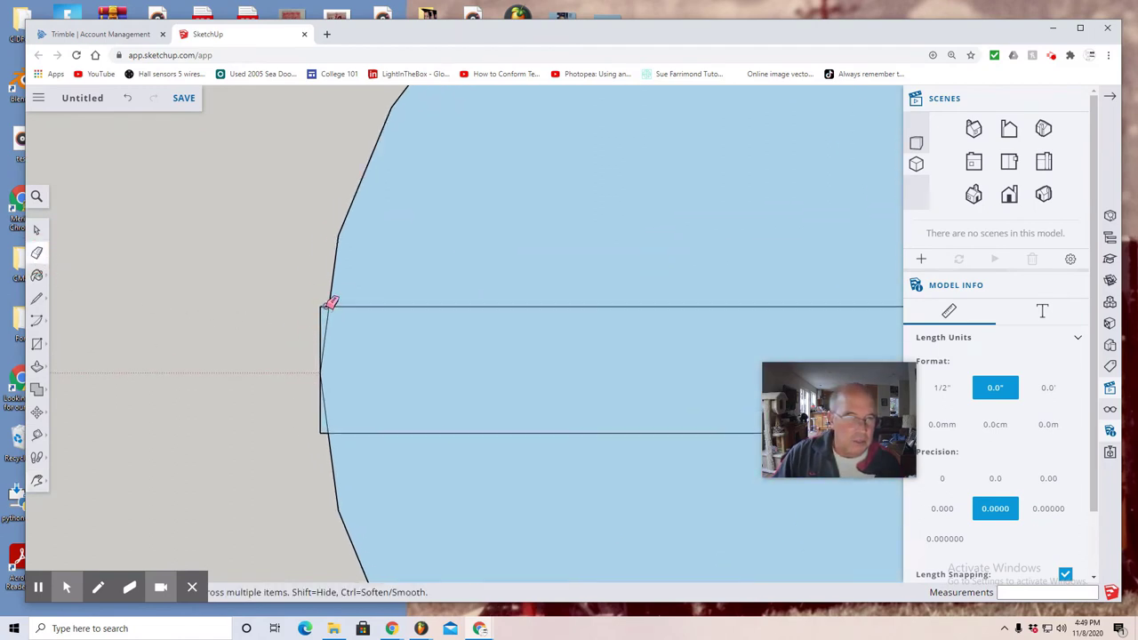
pyautogui.click(328, 305)
pyautogui.scroll(1, 329, 305)
pyautogui.click(328, 306)
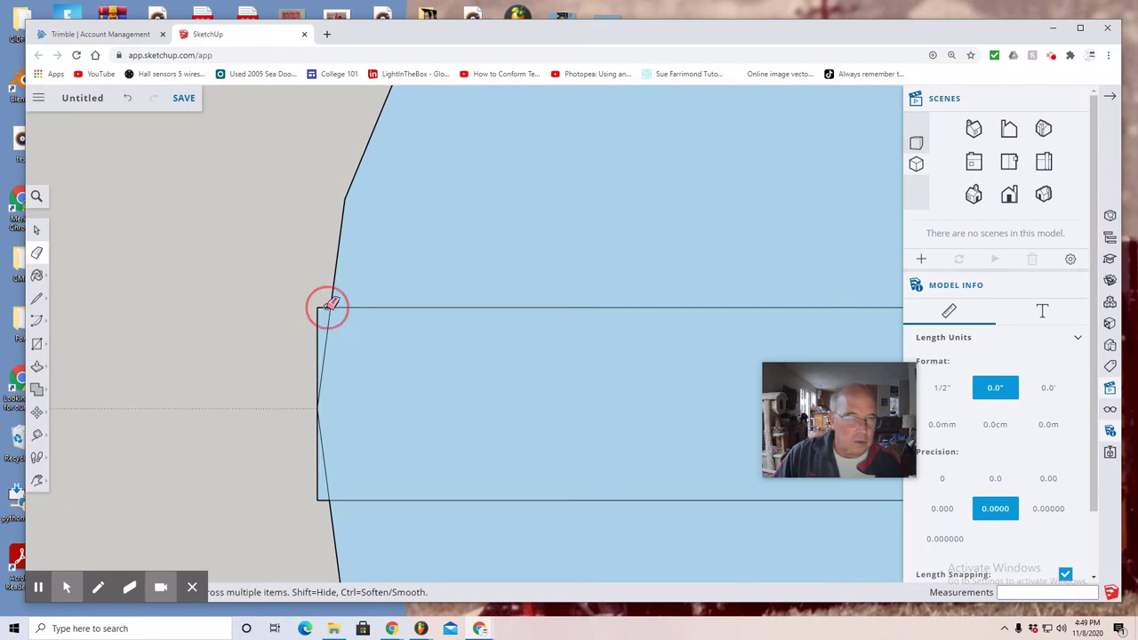
pyautogui.click(328, 306)
pyautogui.click(327, 308)
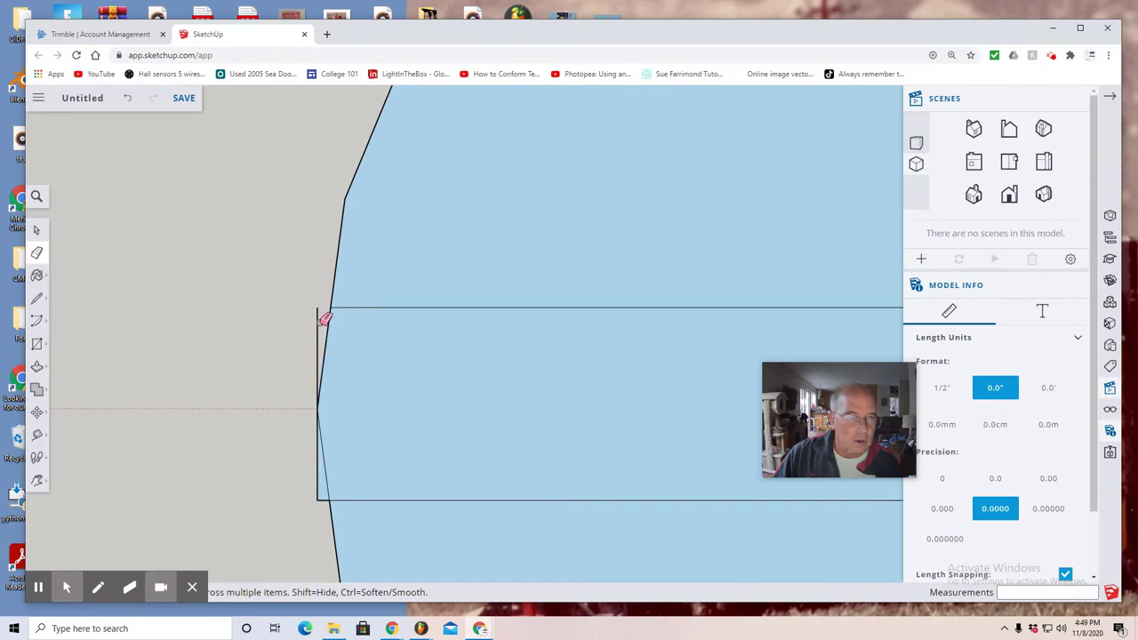
pyautogui.click(319, 325)
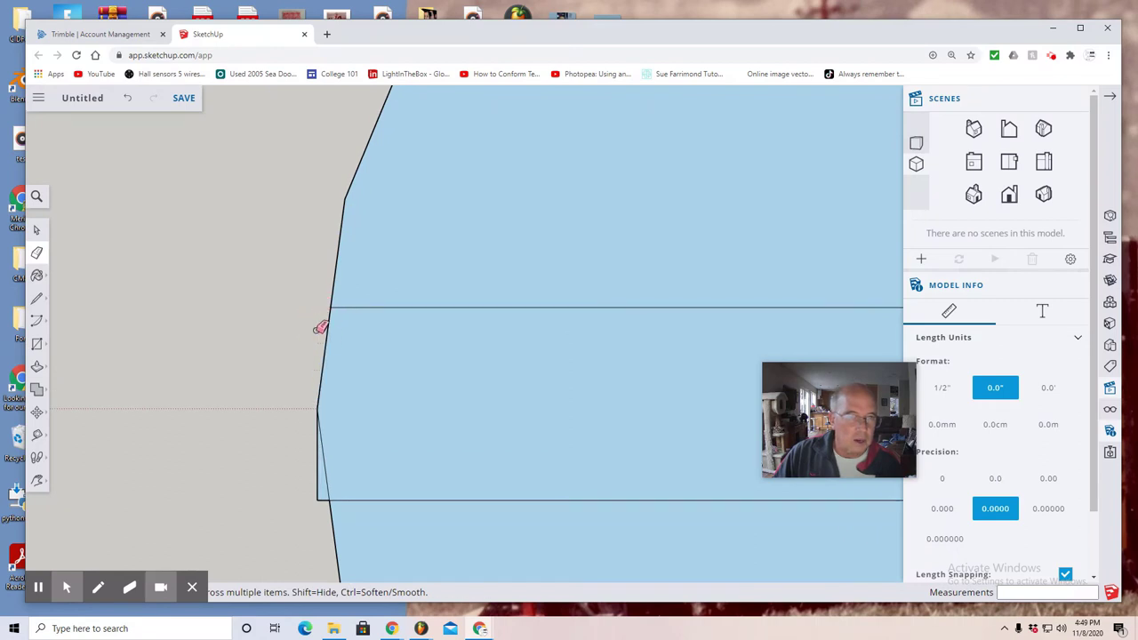
pyautogui.click(320, 451)
pyautogui.scroll(-5, 282, 455)
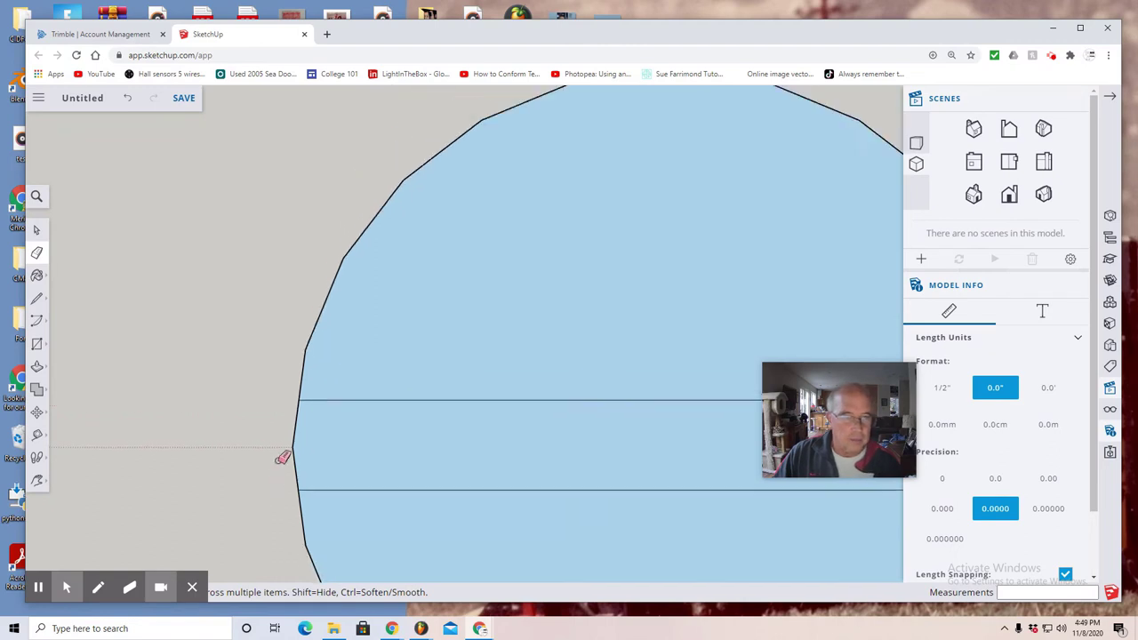
# Push the strip across the head's top face down 0.125 inch to cut the screwdriver slot.
pyautogui.click(36, 480)
pyautogui.click(71, 430)
pyautogui.moveTo(147, 493); pyautogui.dragTo(115, 331)
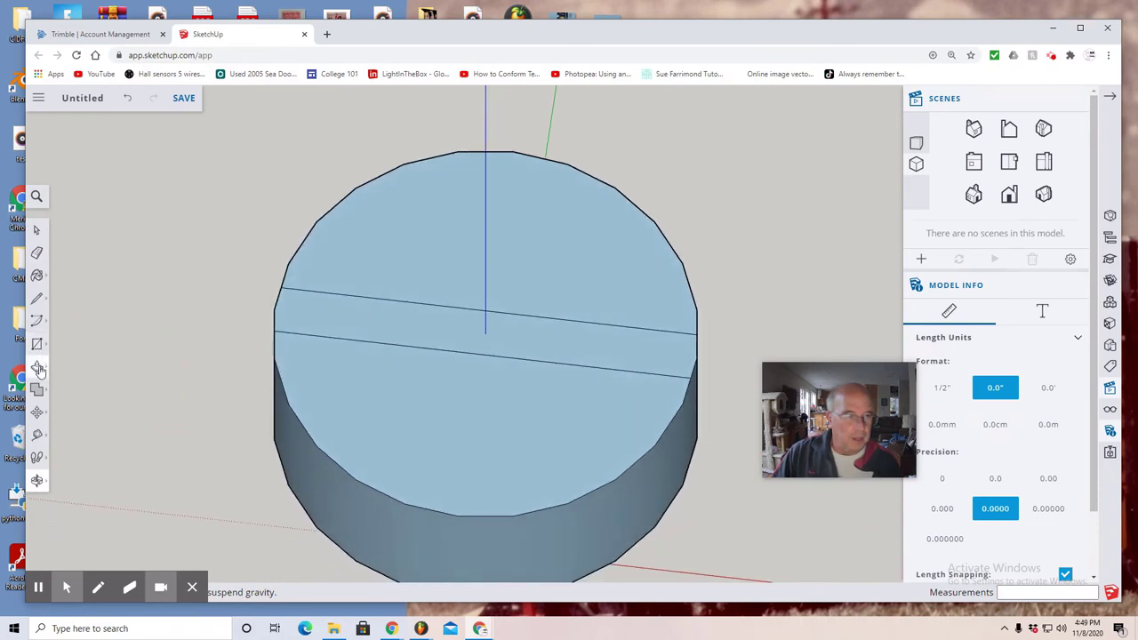
pyautogui.click(38, 368)
pyautogui.click(72, 343)
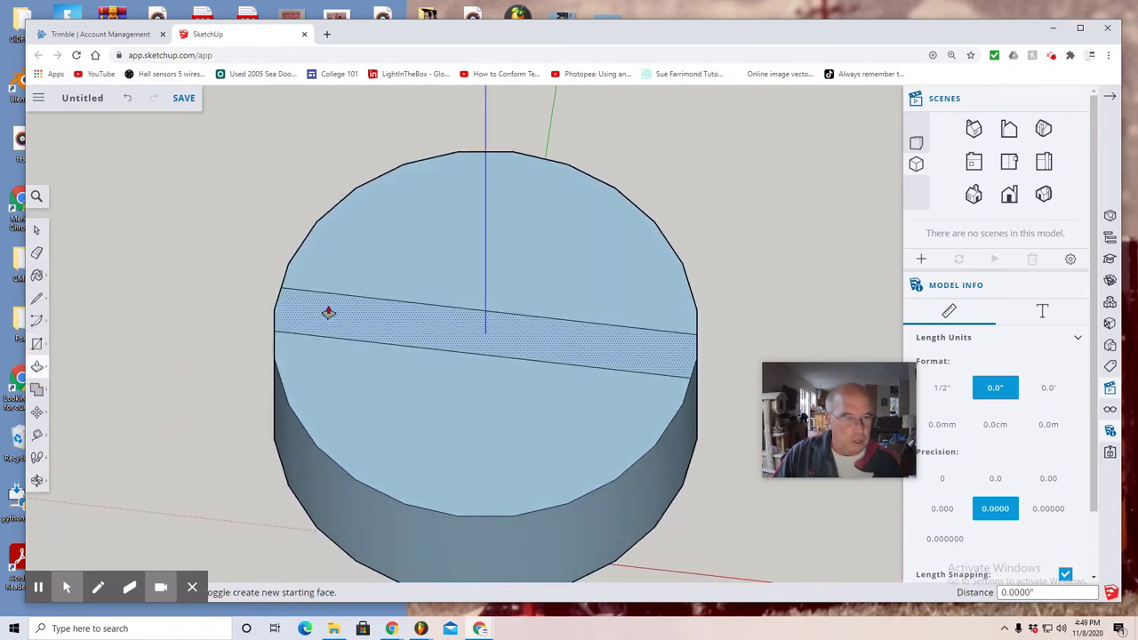
pyautogui.click(328, 311)
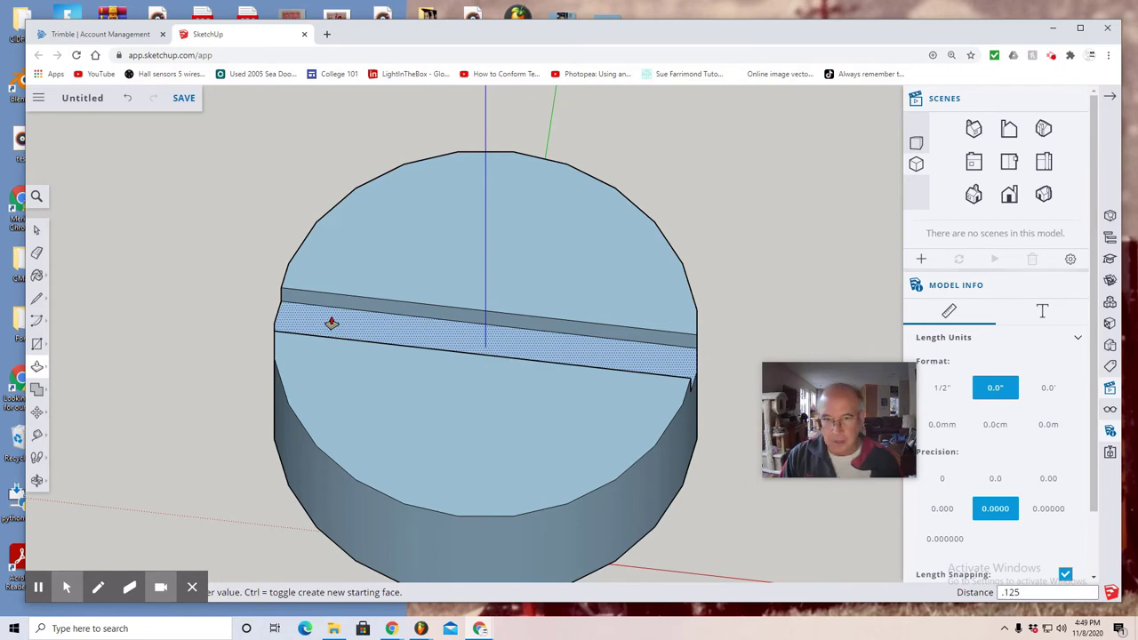
pyautogui.press('Return')
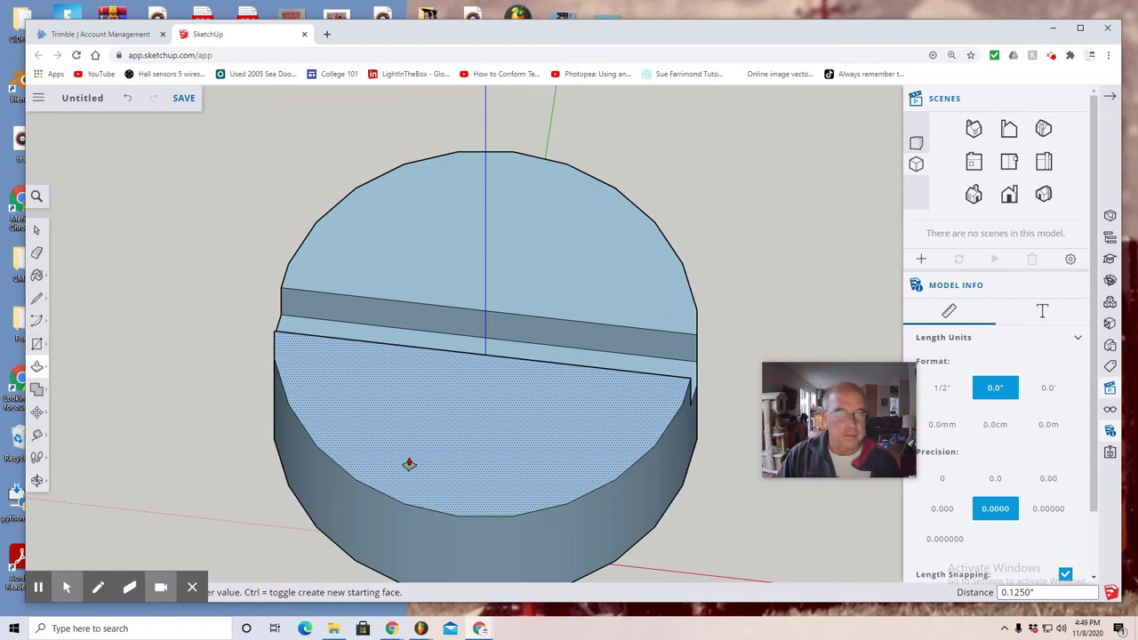
# Examine the whole slotted part from below, from the side and from above.
pyautogui.scroll(-4, 391, 464)
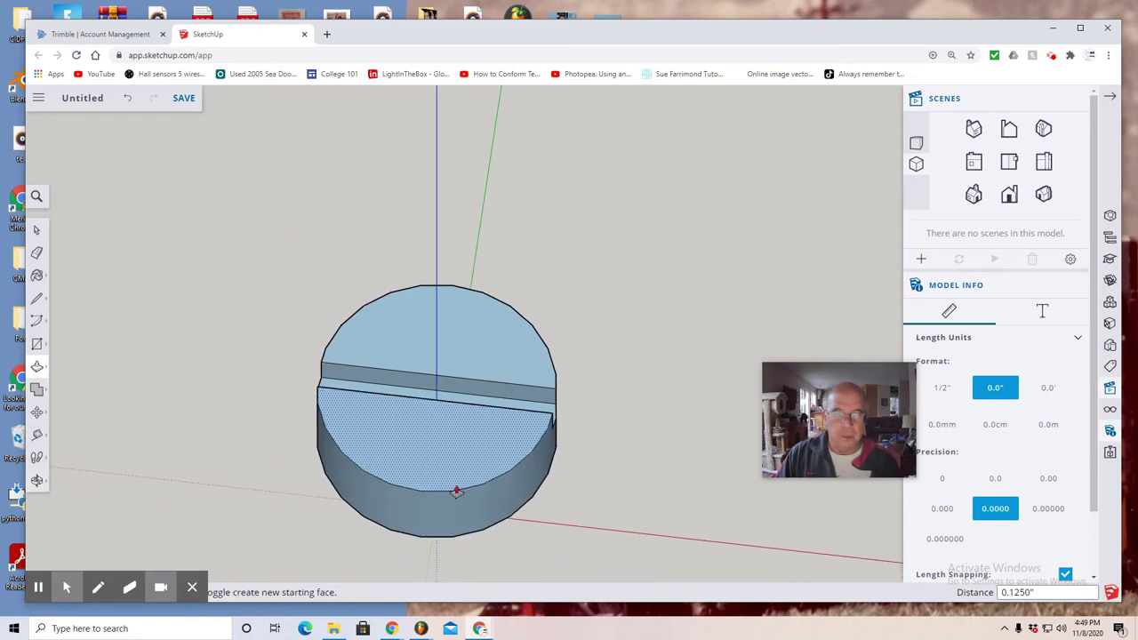
pyautogui.click(36, 480)
pyautogui.click(70, 427)
pyautogui.moveTo(199, 477); pyautogui.dragTo(169, 368)
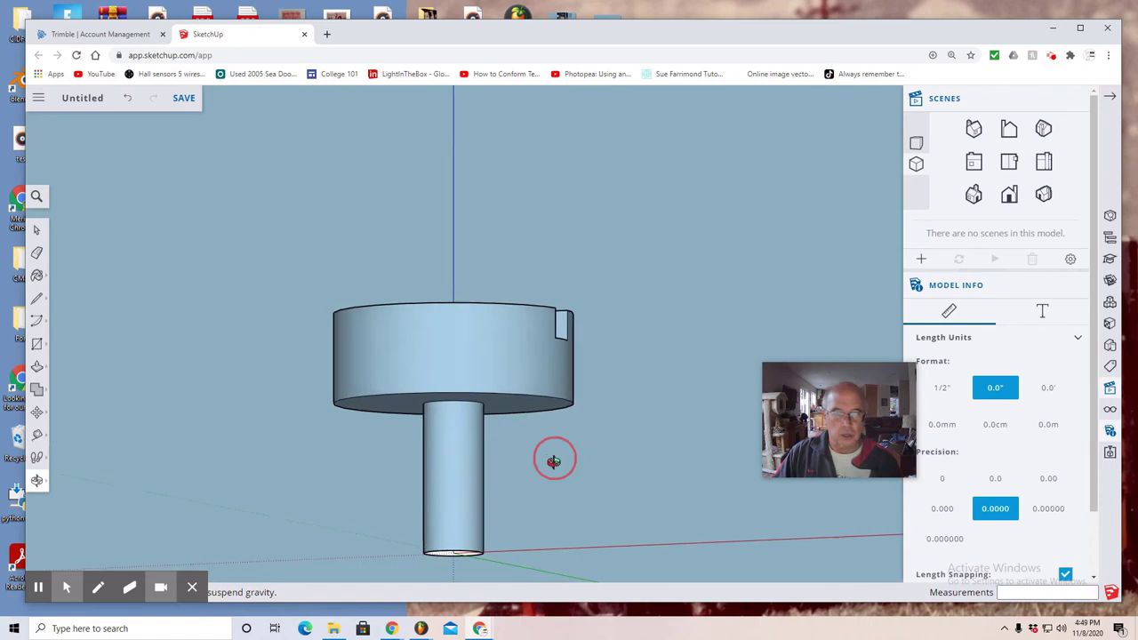
pyautogui.moveTo(548, 457); pyautogui.dragTo(648, 460)
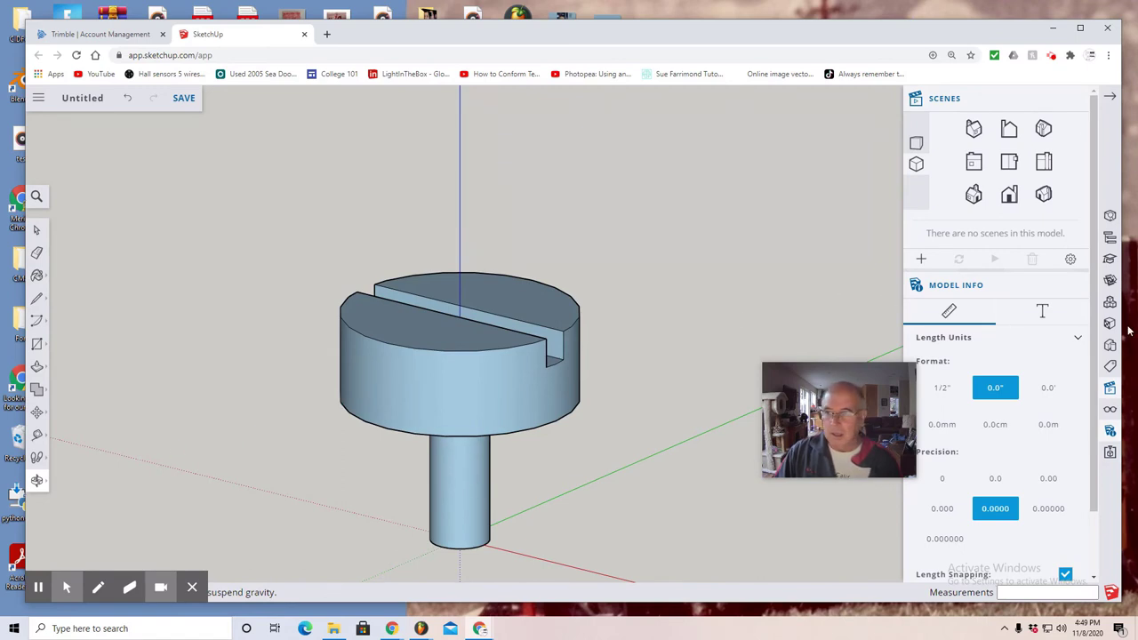
pyautogui.click(46, 481)
pyautogui.click(89, 459)
pyautogui.moveTo(241, 510); pyautogui.dragTo(194, 455)
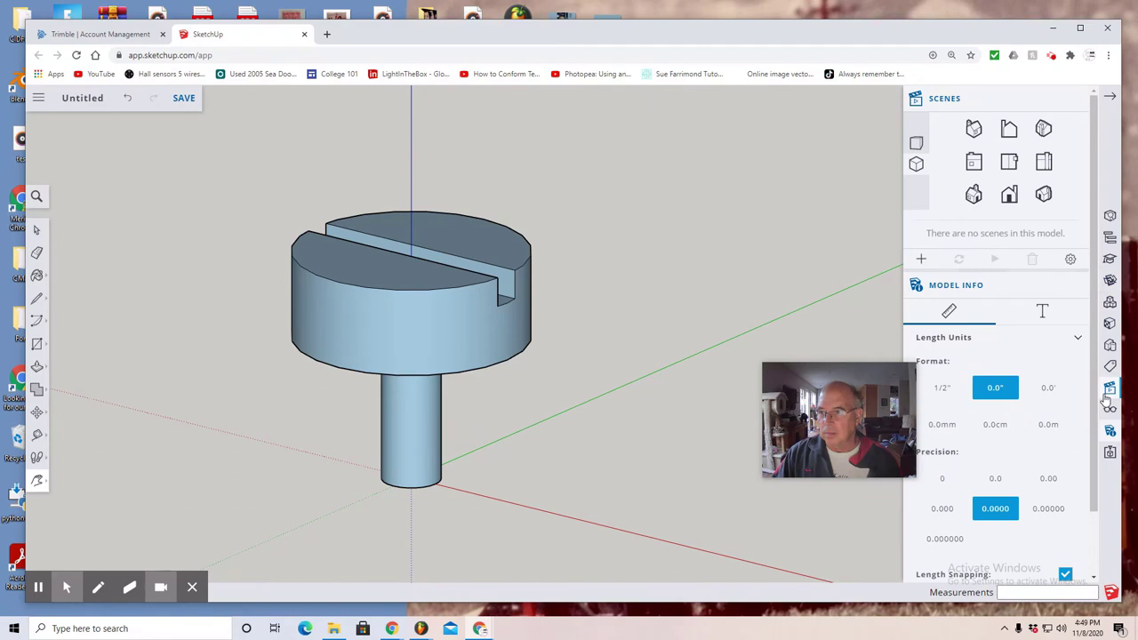
# Paint the part's stem with the light yellow material from the Wood collection.
pyautogui.click(1109, 324)
pyautogui.click(1044, 181)
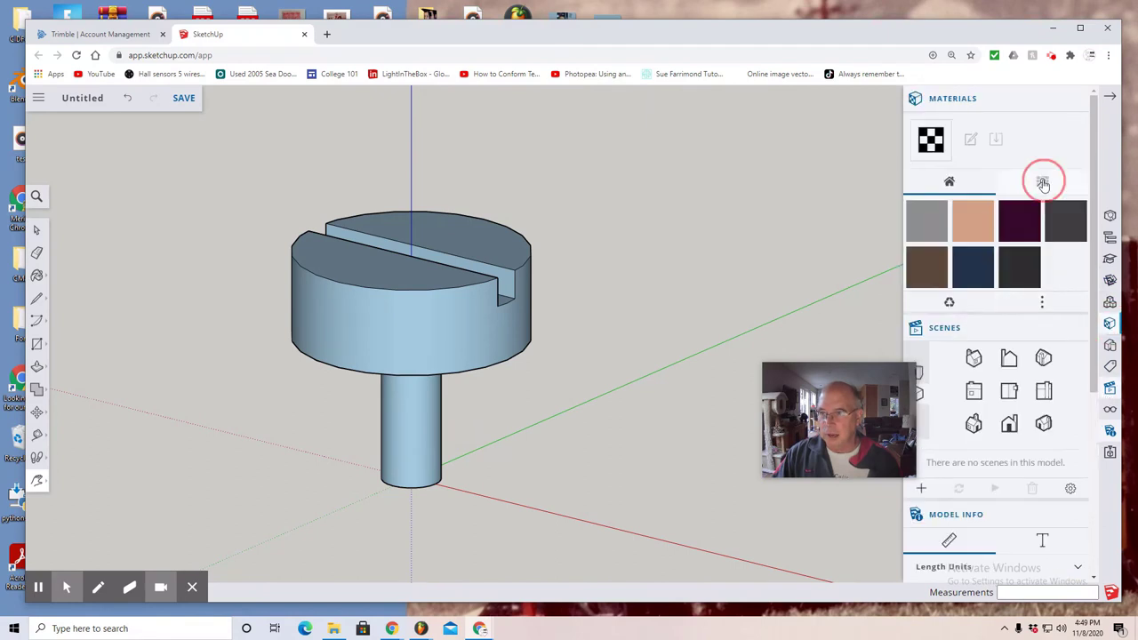
pyautogui.scroll(-3, 965, 555)
pyautogui.click(965, 468)
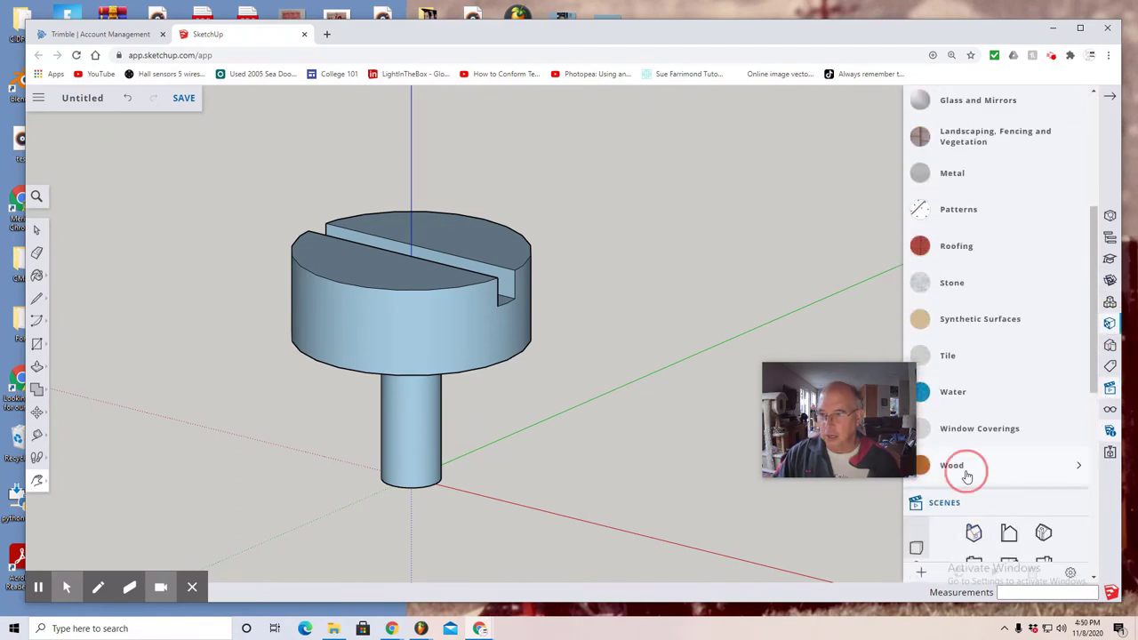
pyautogui.click(966, 514)
pyautogui.click(414, 430)
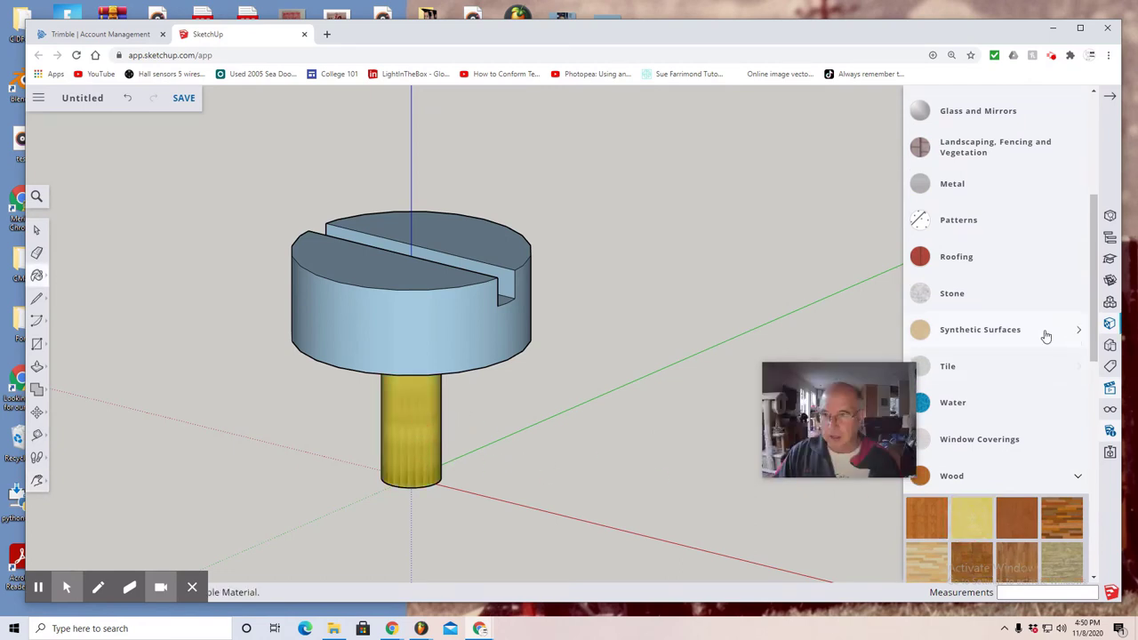
# Paint the cylindrical side of the head with a bright red from the Colors collection.
pyautogui.scroll(2, 951, 207)
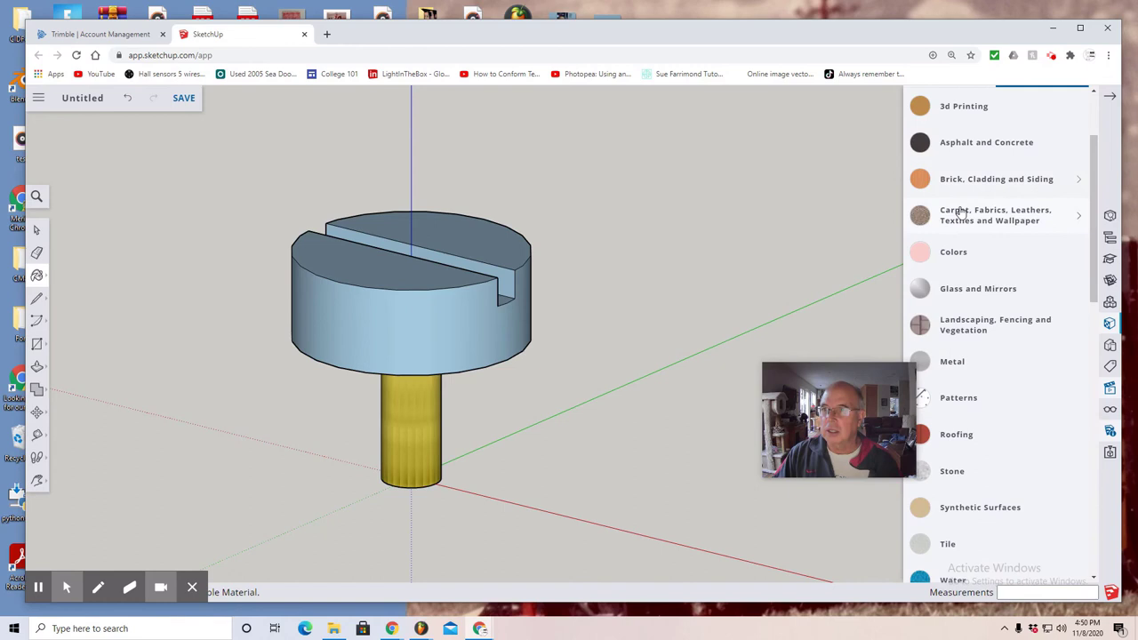
pyautogui.click(955, 254)
pyautogui.scroll(-3, 1009, 365)
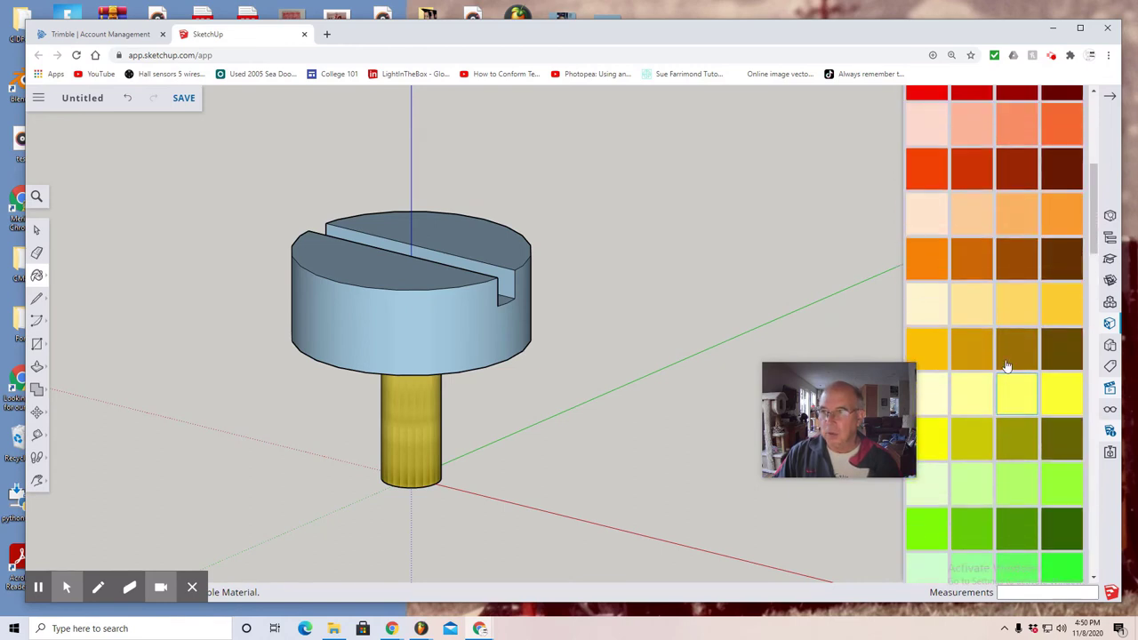
pyautogui.scroll(2, 1022, 351)
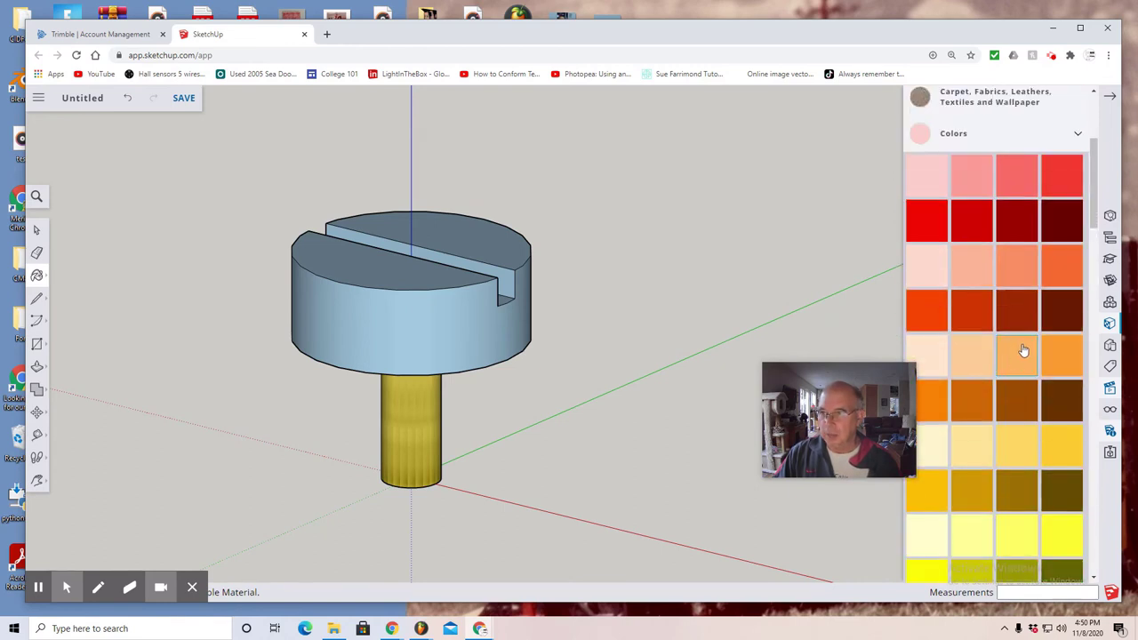
pyautogui.click(971, 229)
pyautogui.click(452, 320)
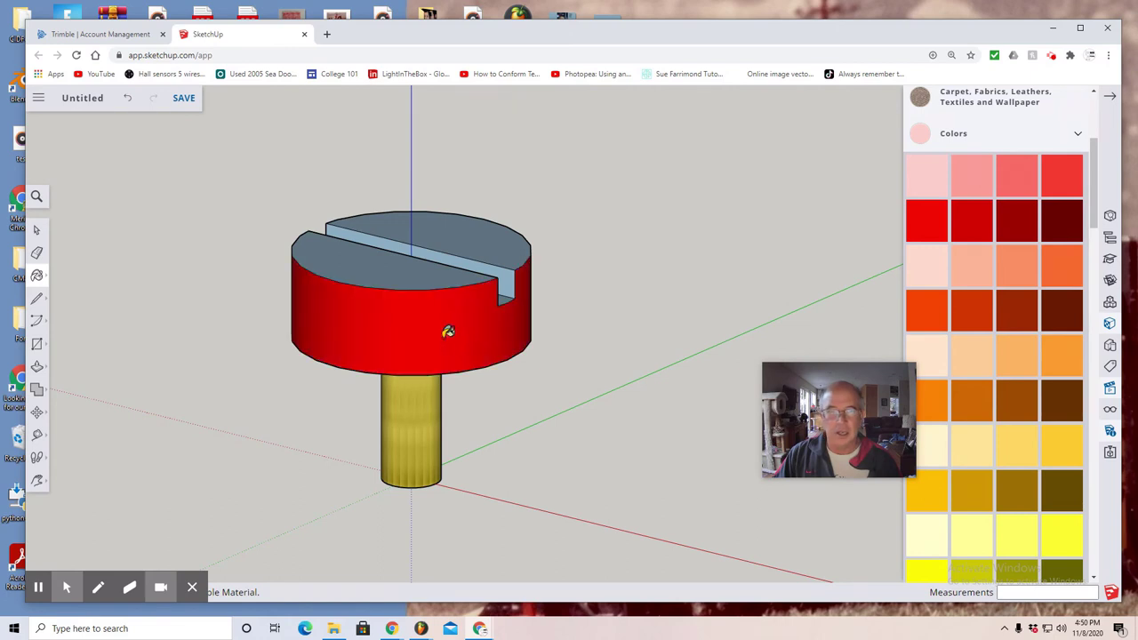
# Paint both top faces of the head, the visible slot wall and the slot floor in the same red.
pyautogui.click(427, 269)
pyautogui.scroll(3, 427, 268)
pyautogui.click(455, 235)
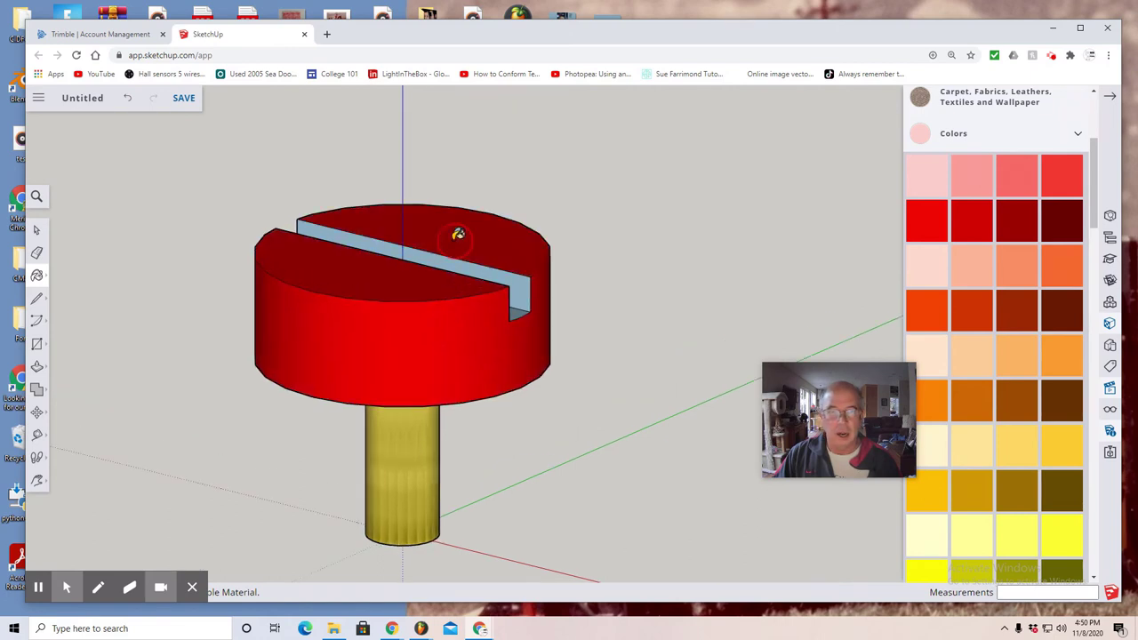
pyautogui.scroll(2, 523, 275)
pyautogui.click(526, 309)
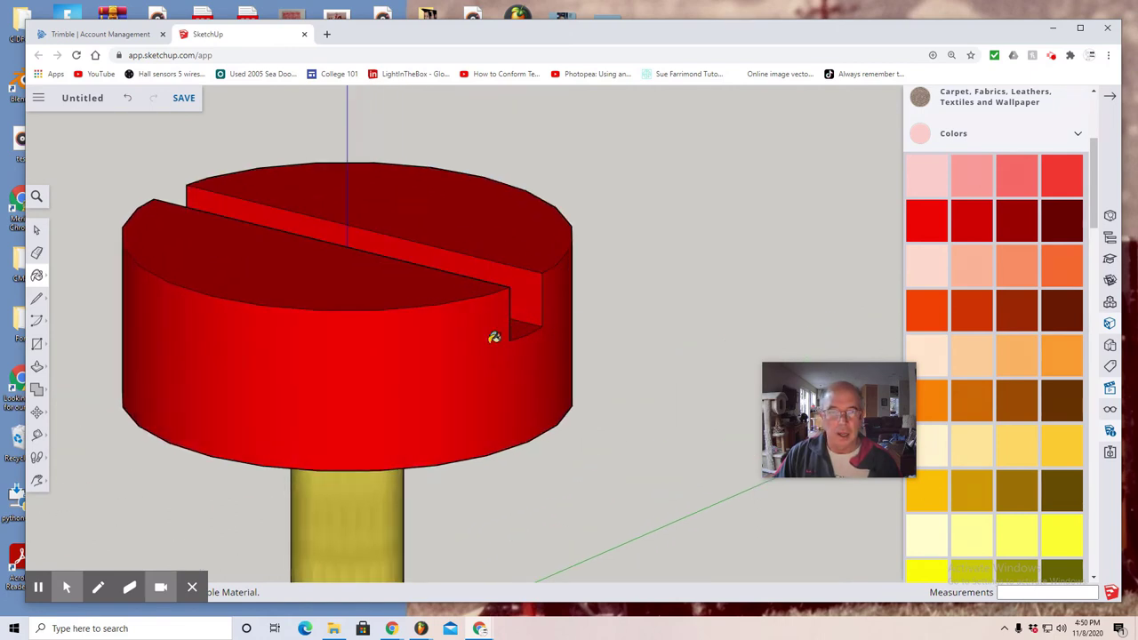
# Paint the remaining unpainted slot wall on the opposite side in the same red.
pyautogui.moveTo(38, 480)
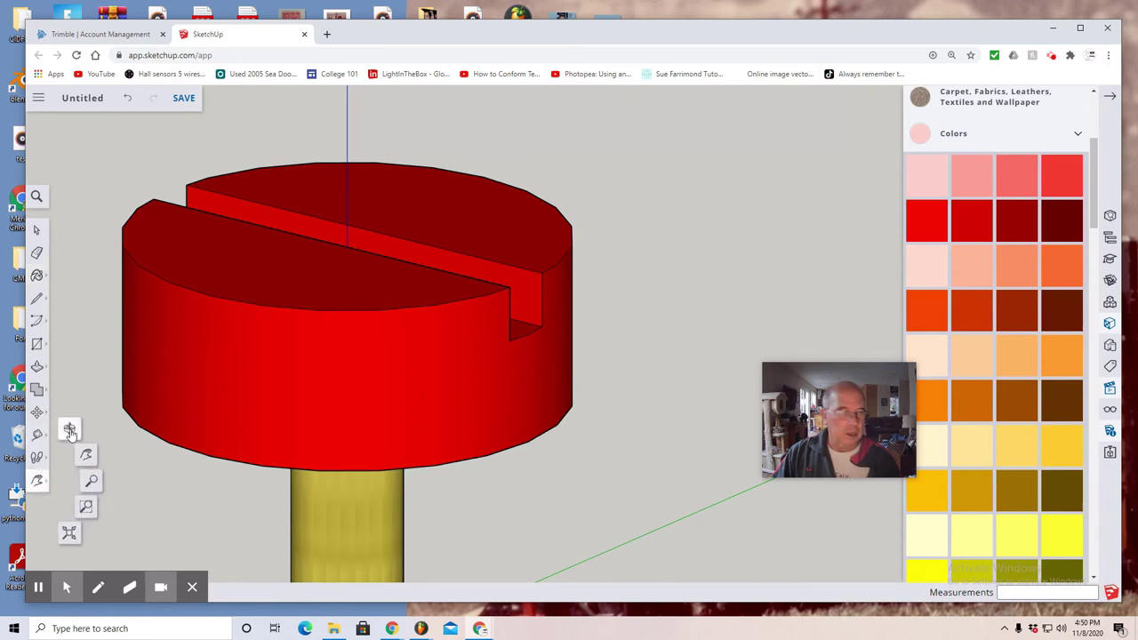
pyautogui.click(69, 427)
pyautogui.moveTo(81, 437); pyautogui.dragTo(567, 401)
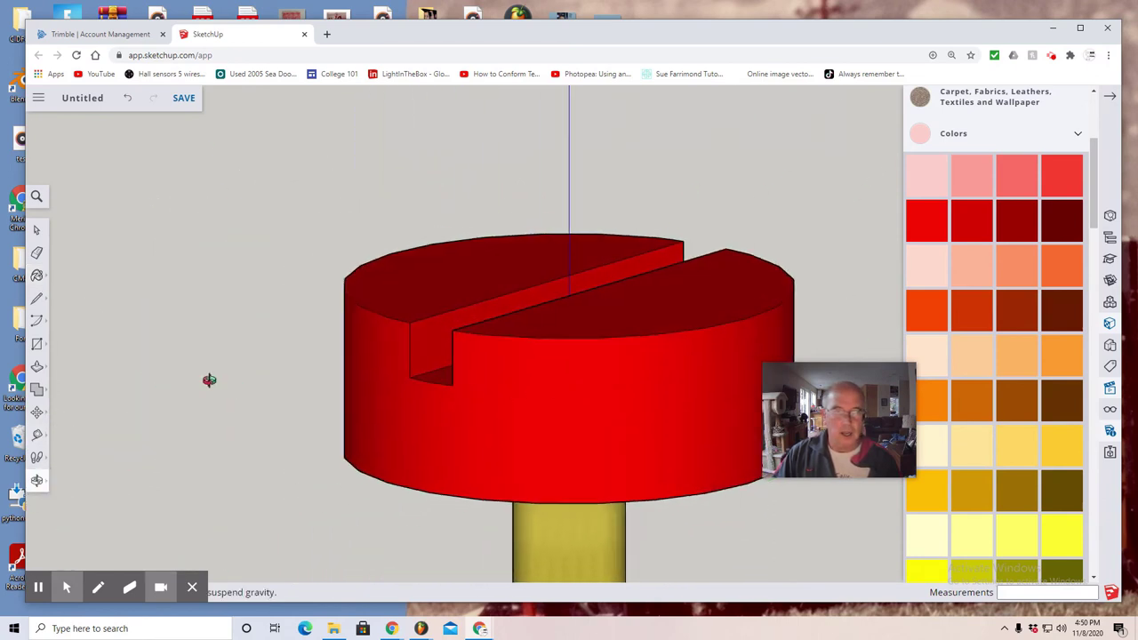
pyautogui.moveTo(208, 378); pyautogui.dragTo(791, 457)
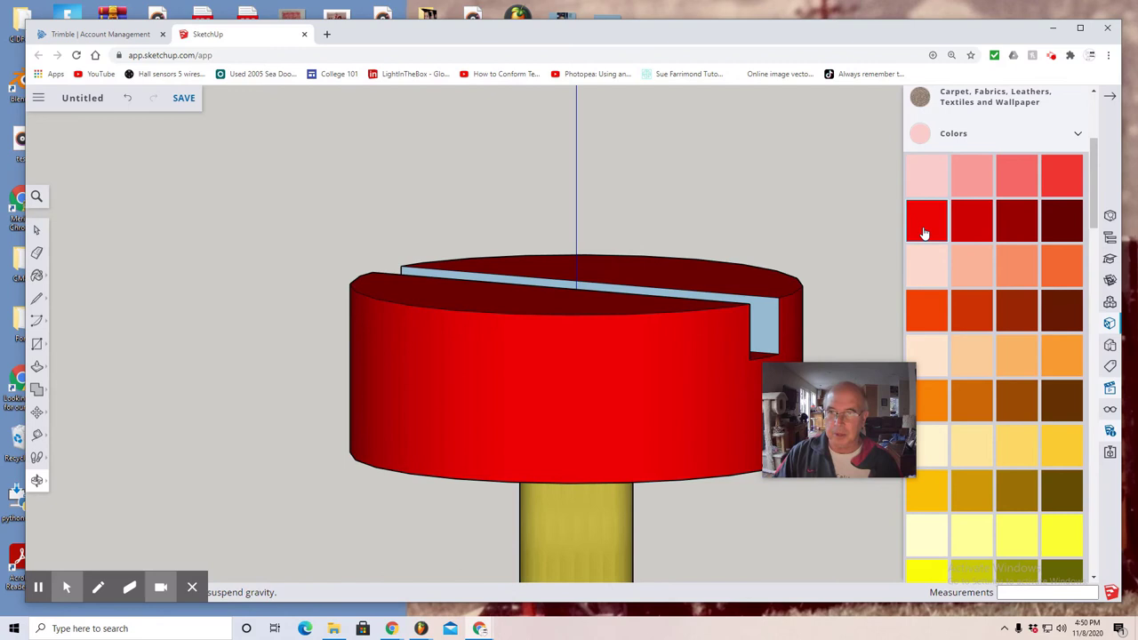
pyautogui.click(958, 229)
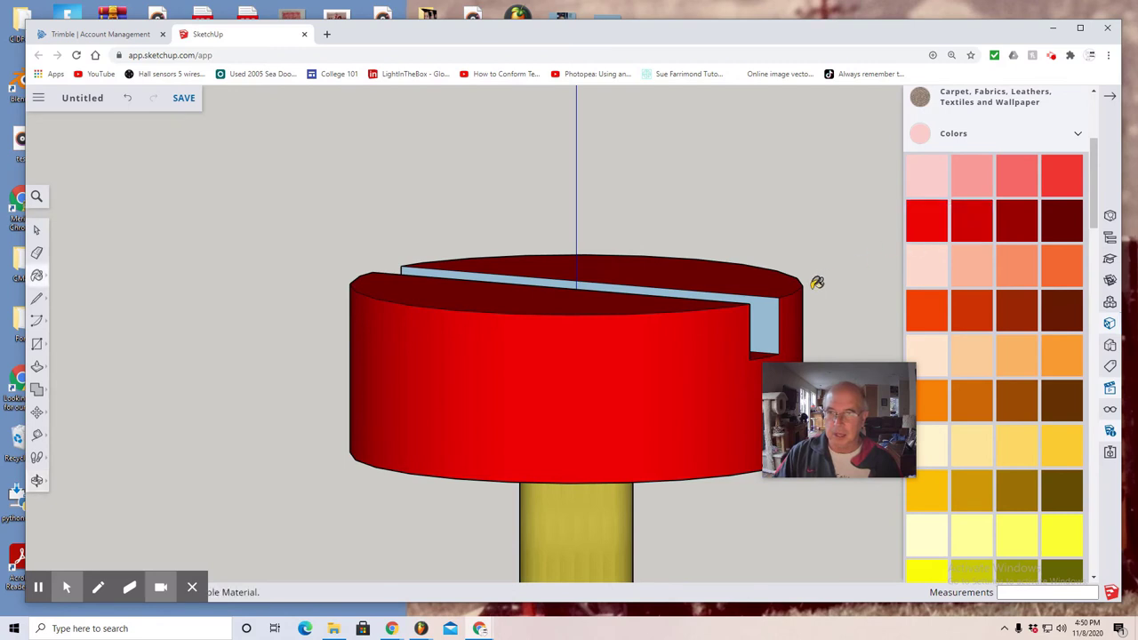
pyautogui.click(762, 317)
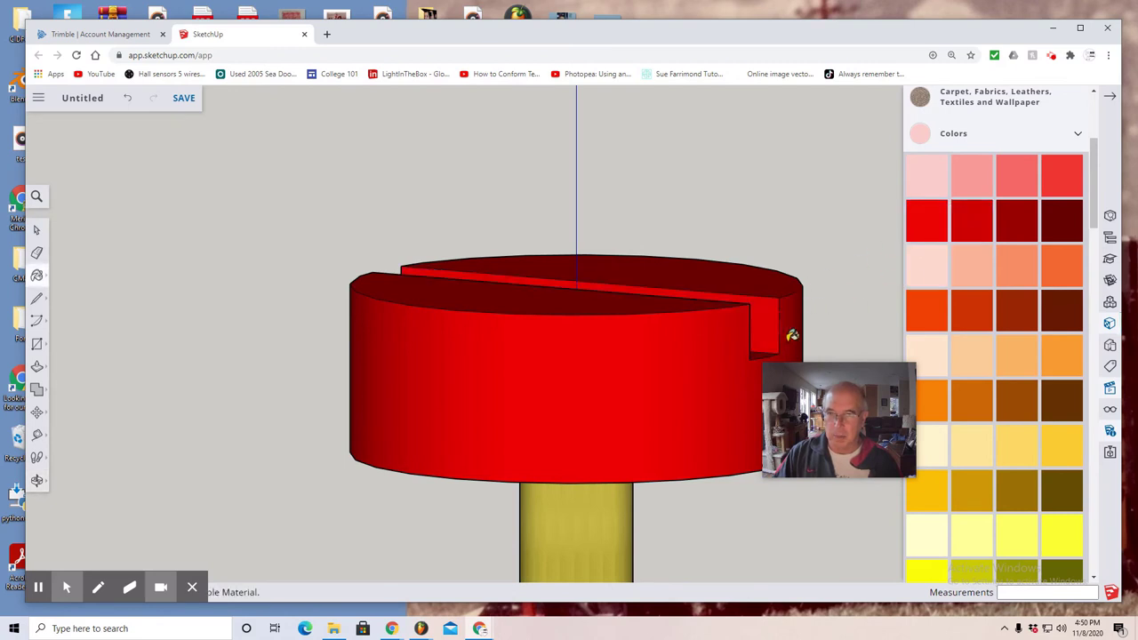
# Paint the underside of the head around the stem in the same red.
pyautogui.click(36, 482)
pyautogui.click(71, 432)
pyautogui.moveTo(208, 511); pyautogui.dragTo(618, 365)
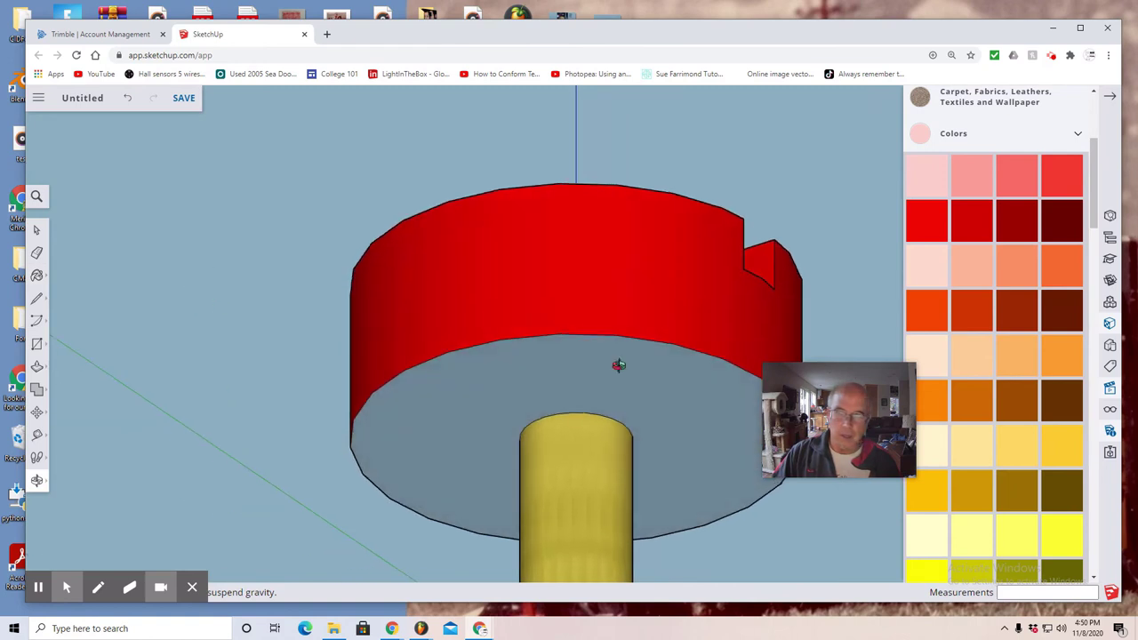
pyautogui.click(958, 226)
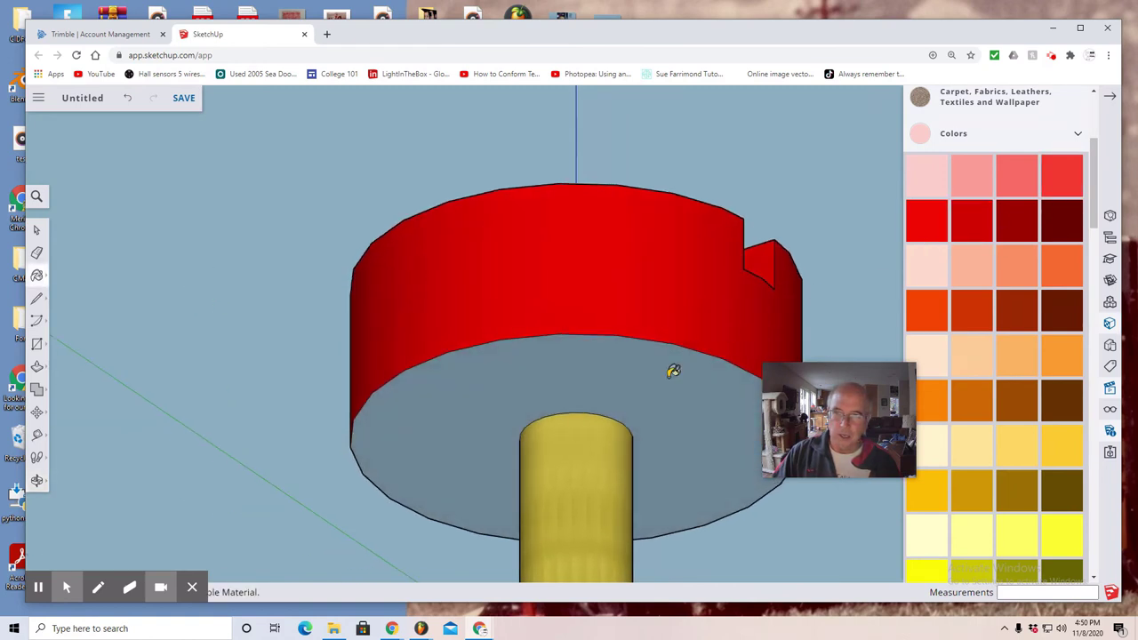
pyautogui.click(675, 371)
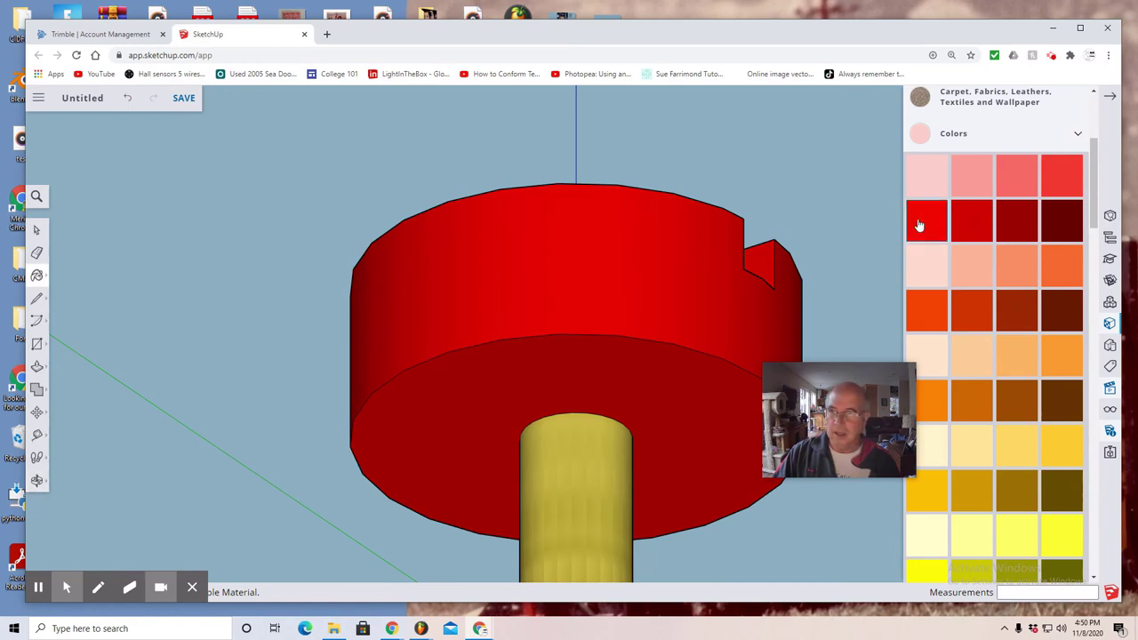
# Show the part in the standard front view and turn it to inspect the slotted head from above.
pyautogui.click(1109, 100)
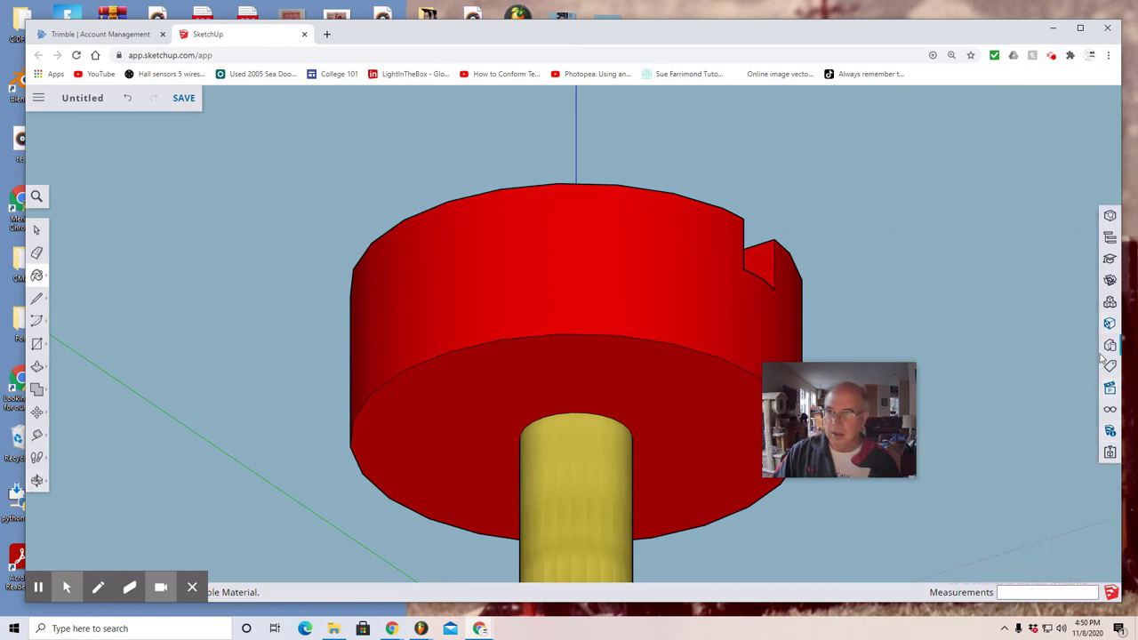
pyautogui.click(1110, 391)
pyautogui.click(1009, 197)
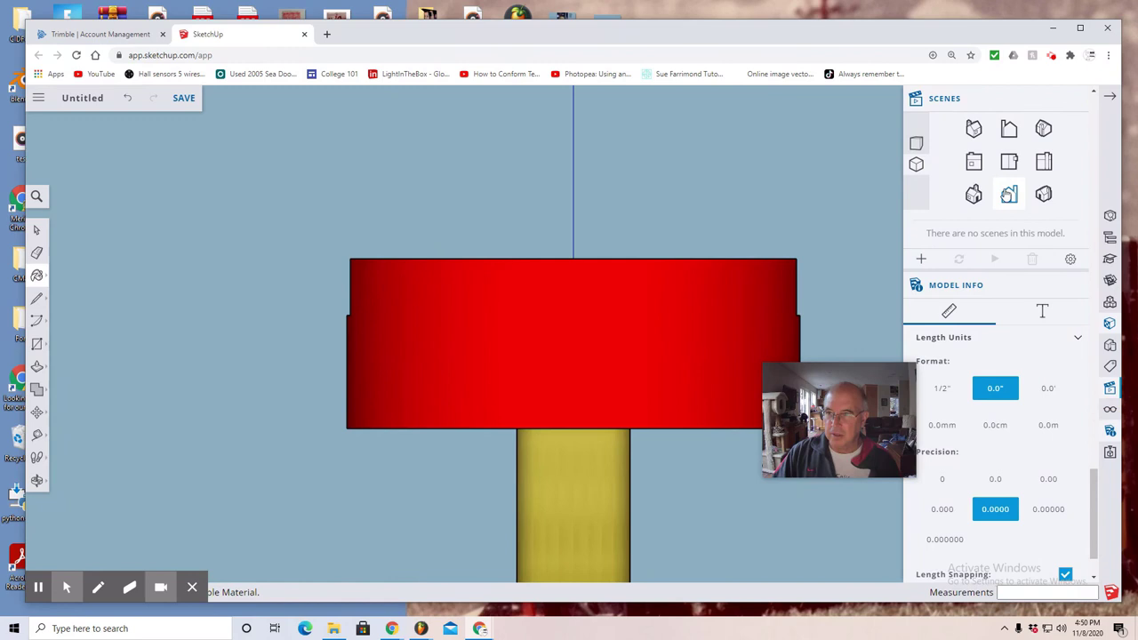
pyautogui.click(38, 480)
pyautogui.moveTo(170, 439); pyautogui.dragTo(247, 564)
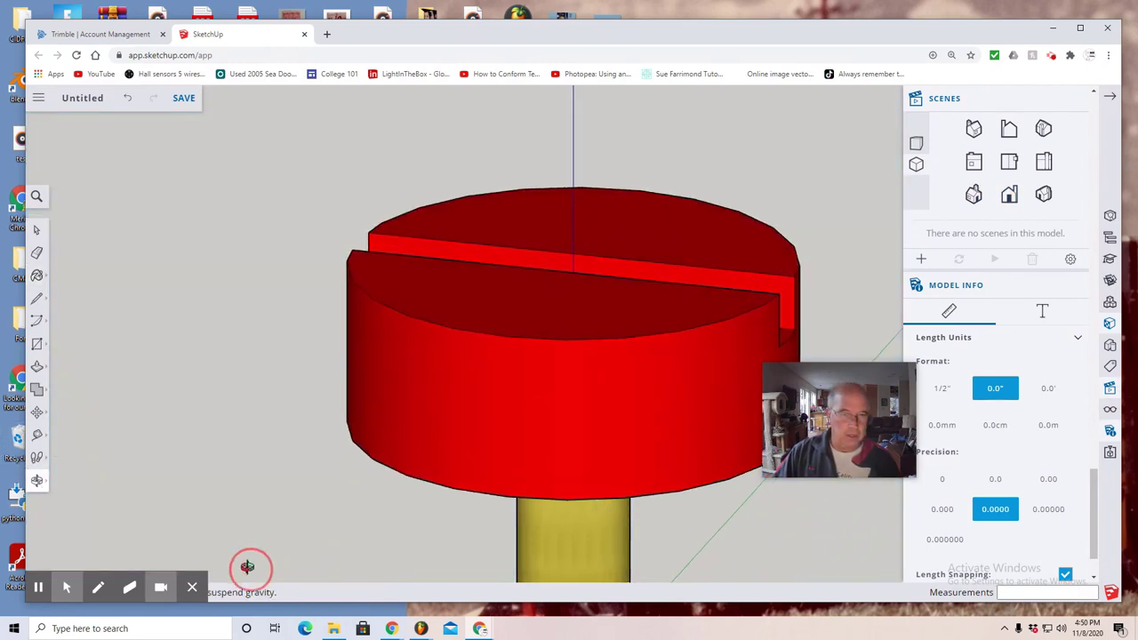
# Show the part in the standard isometric view and reframe it so the whole head and stem fit in view.
pyautogui.click(1043, 197)
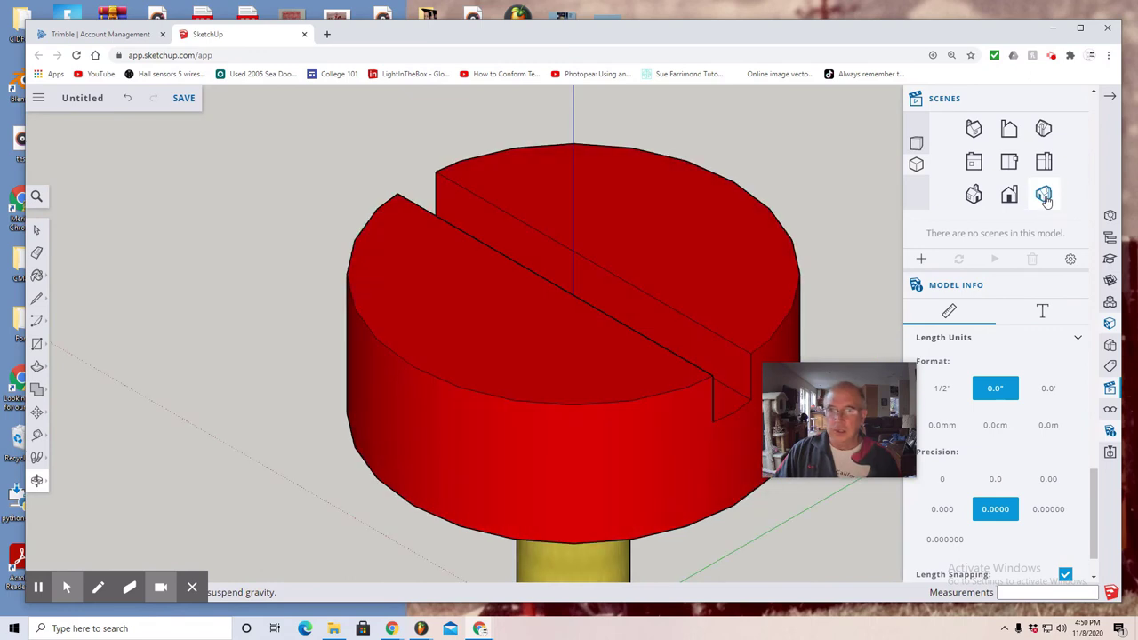
pyautogui.click(38, 483)
pyautogui.click(82, 462)
pyautogui.moveTo(181, 462); pyautogui.dragTo(98, 386)
pyautogui.scroll(-3, 116, 394)
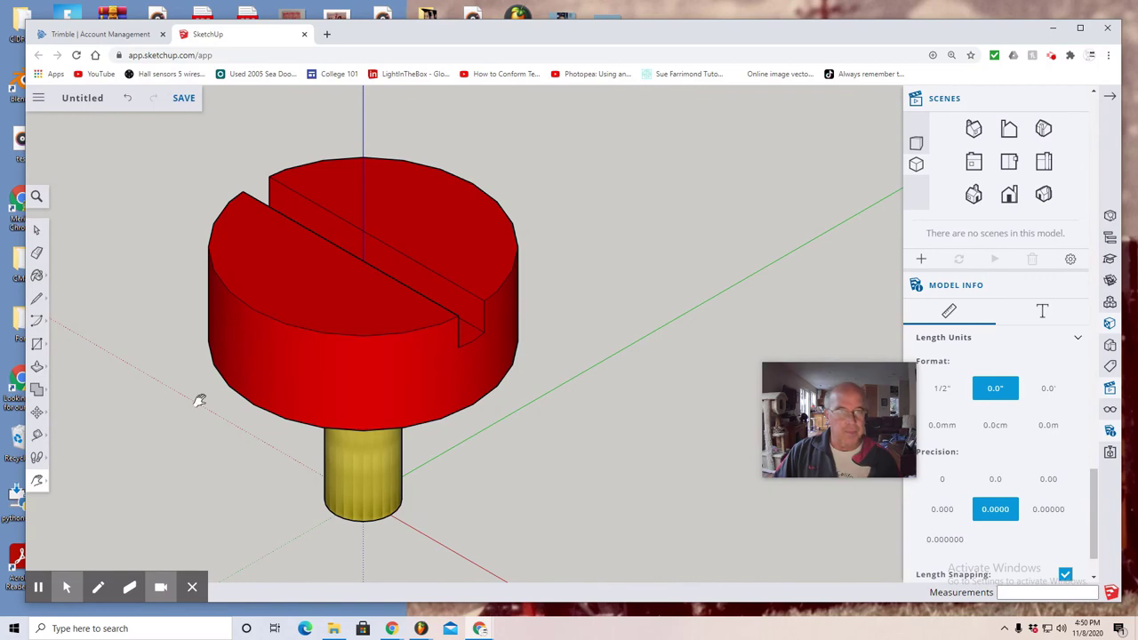
# Save the model as "Screw Red" in the SketchUp project.
pyautogui.click(182, 99)
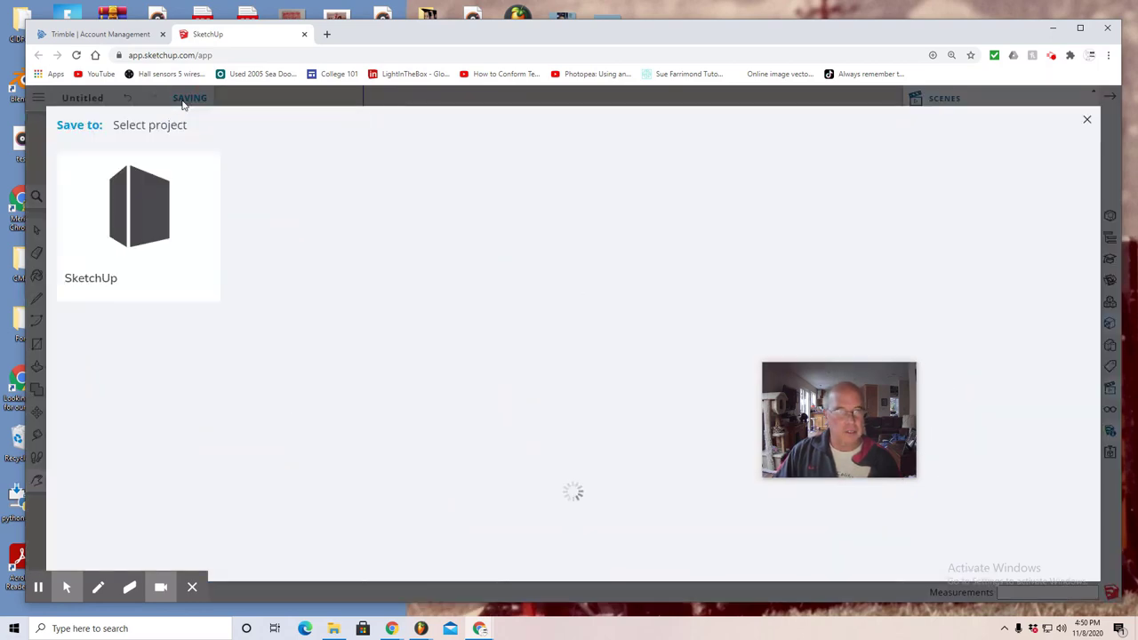
pyautogui.click(148, 210)
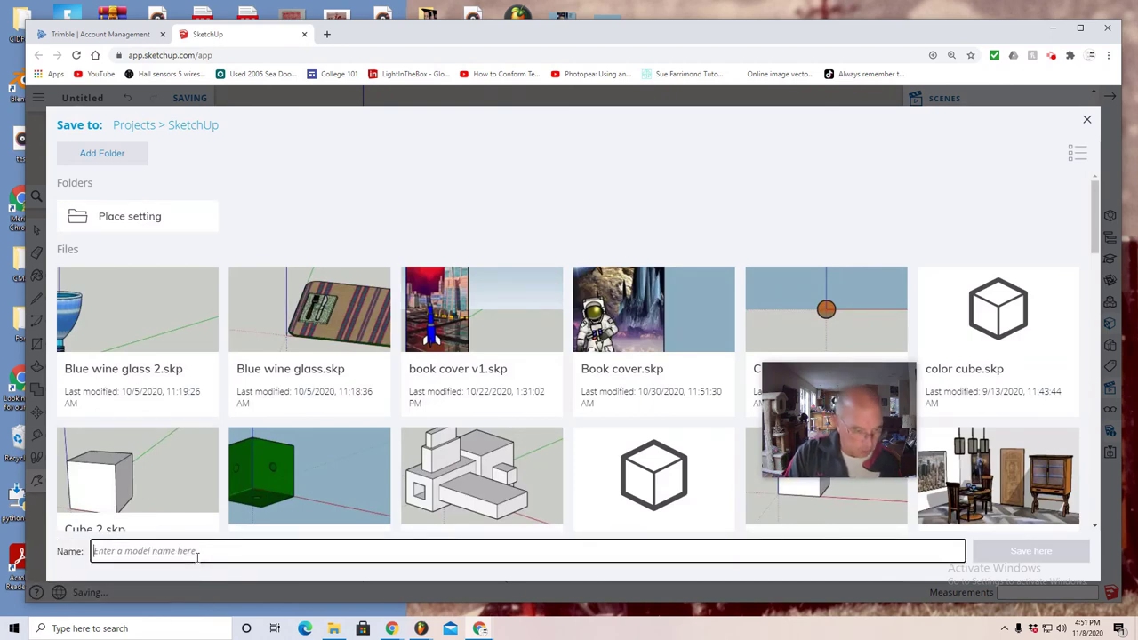
pyautogui.write('Screw Red')
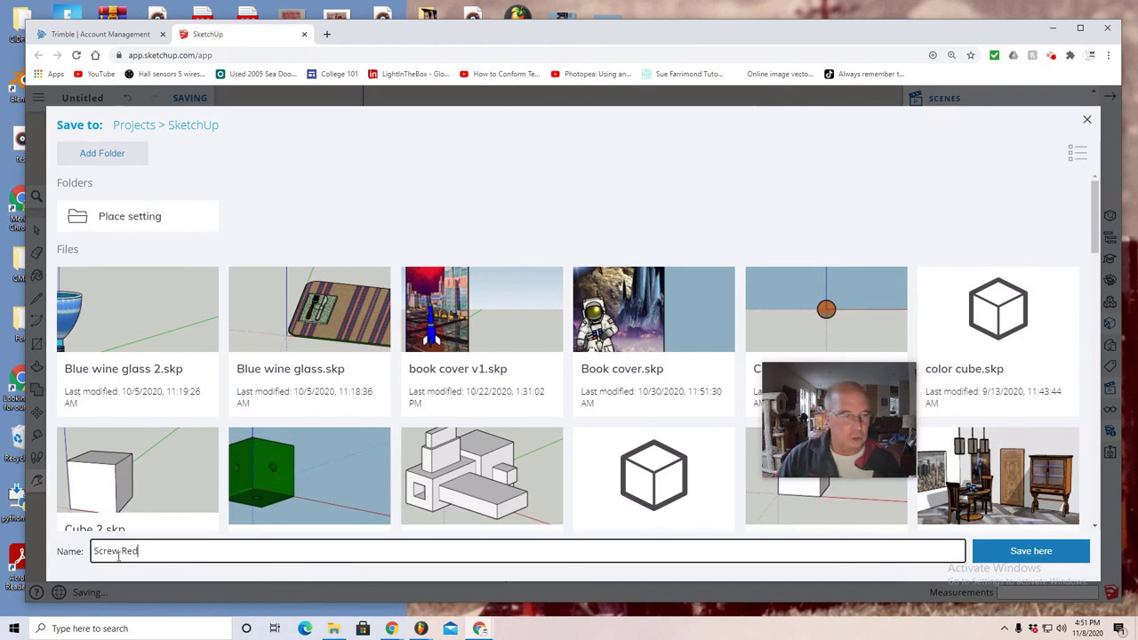
pyautogui.click(1031, 551)
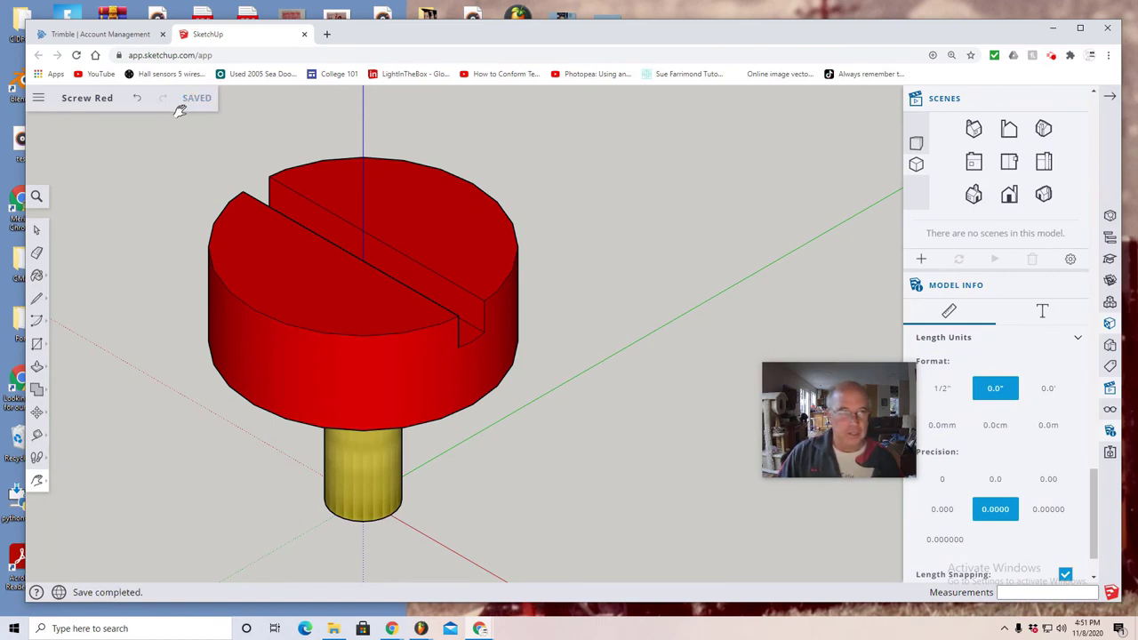
# Export the current view of the screw as a PNG image.
pyautogui.click(38, 101)
pyautogui.click(67, 264)
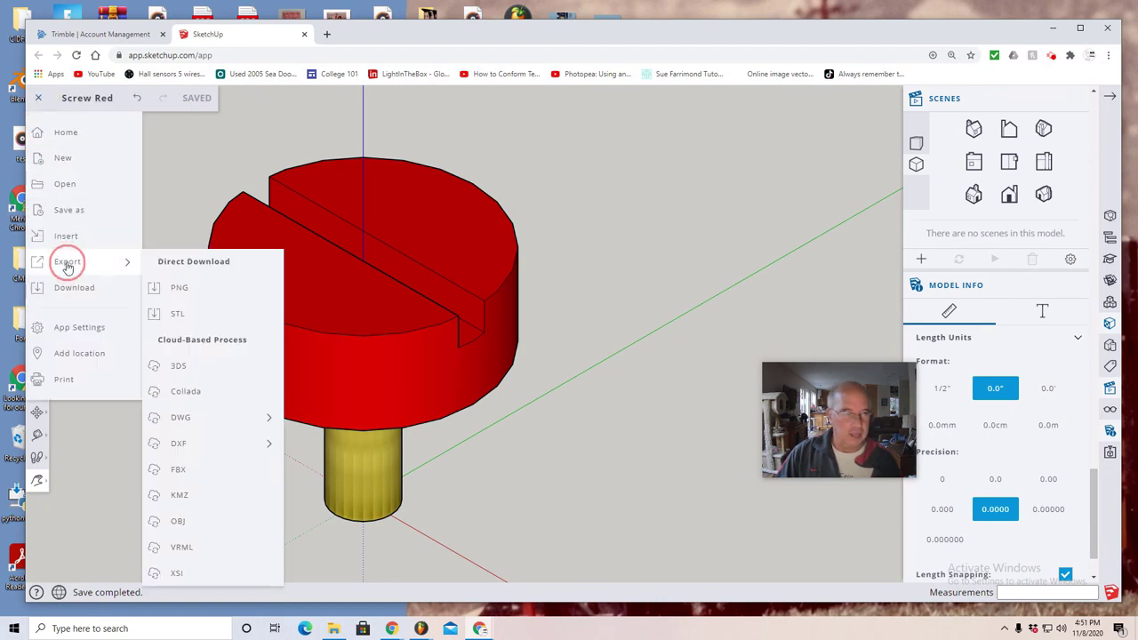
pyautogui.click(181, 289)
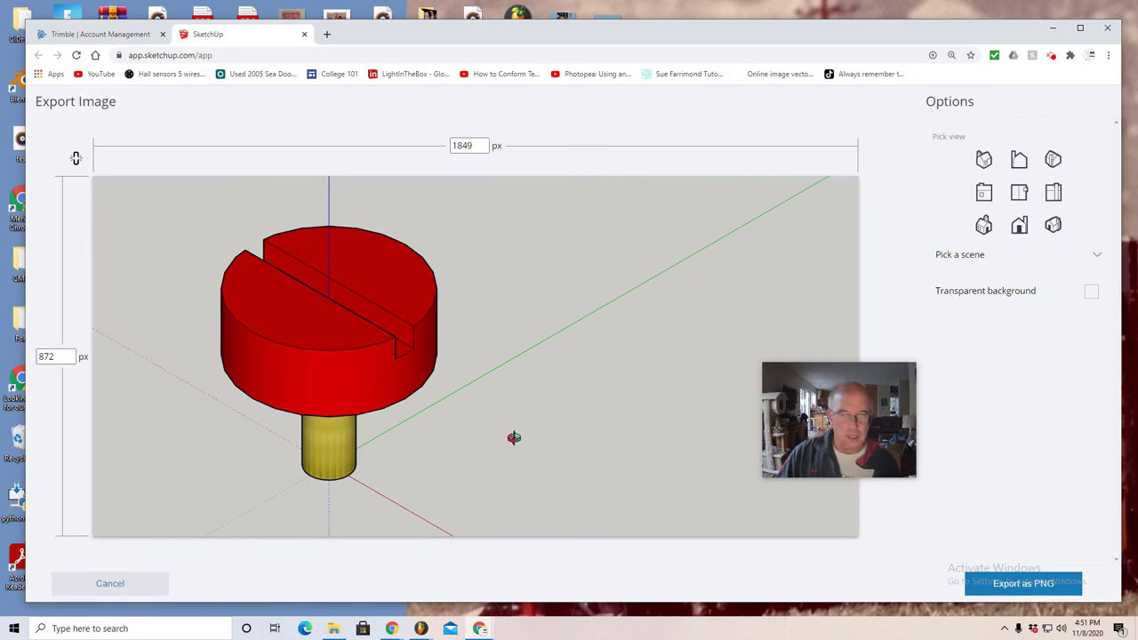
pyautogui.click(1022, 583)
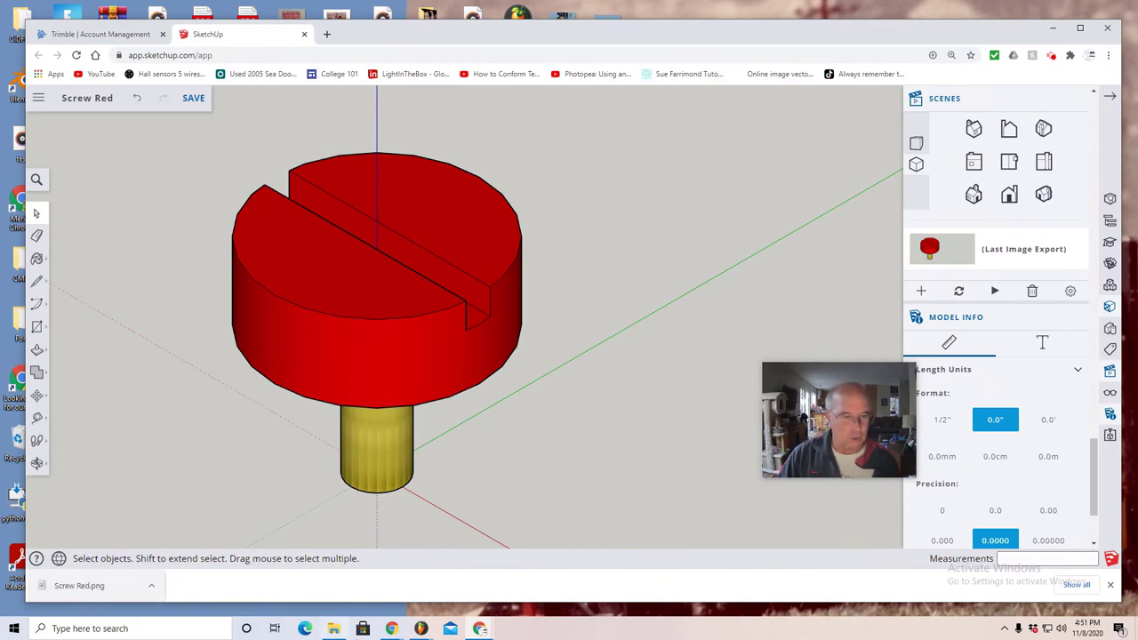
# Switch to File Explorer, open the exported Screw Red image from Downloads in Paint, and view it at 50%.
pyautogui.click(334, 629)
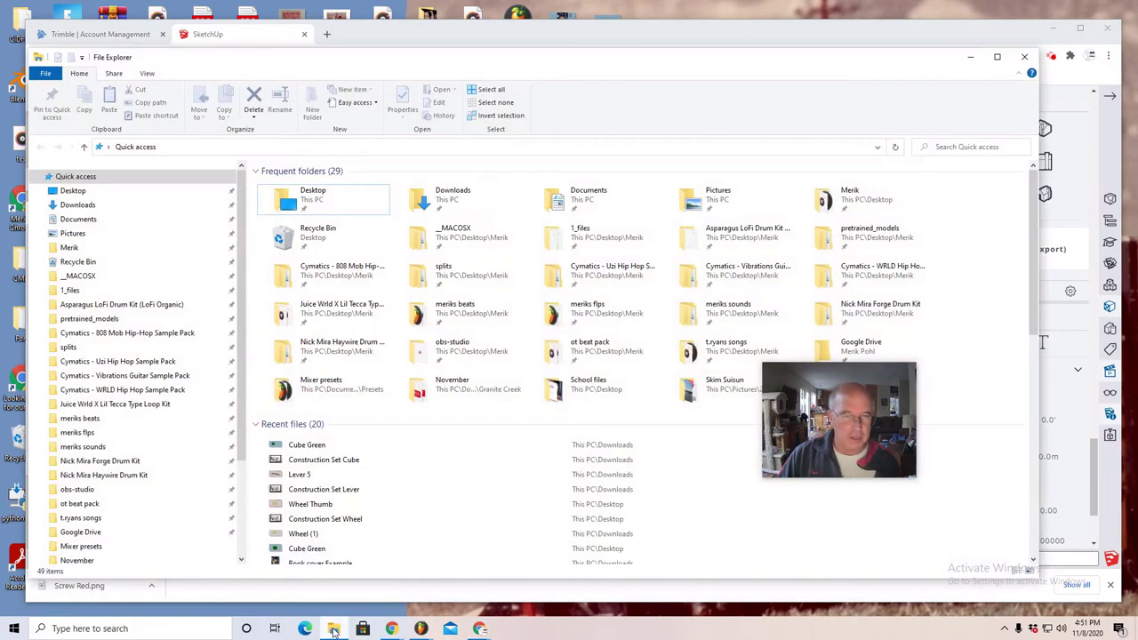
pyautogui.doubleClick(451, 197)
pyautogui.doubleClick(296, 230)
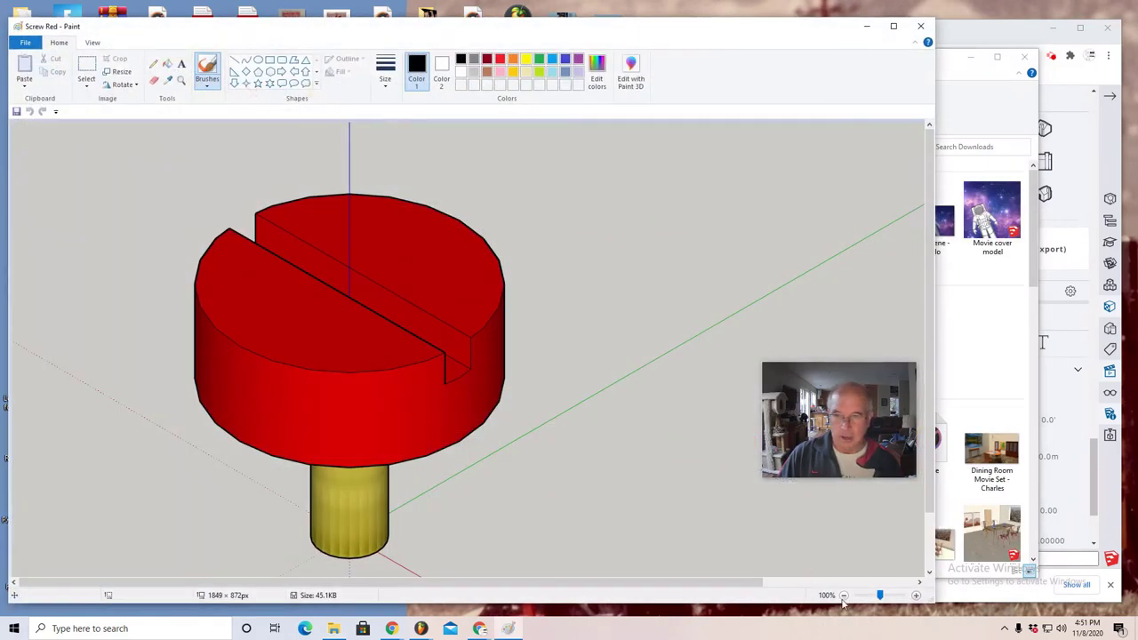
pyautogui.click(843, 596)
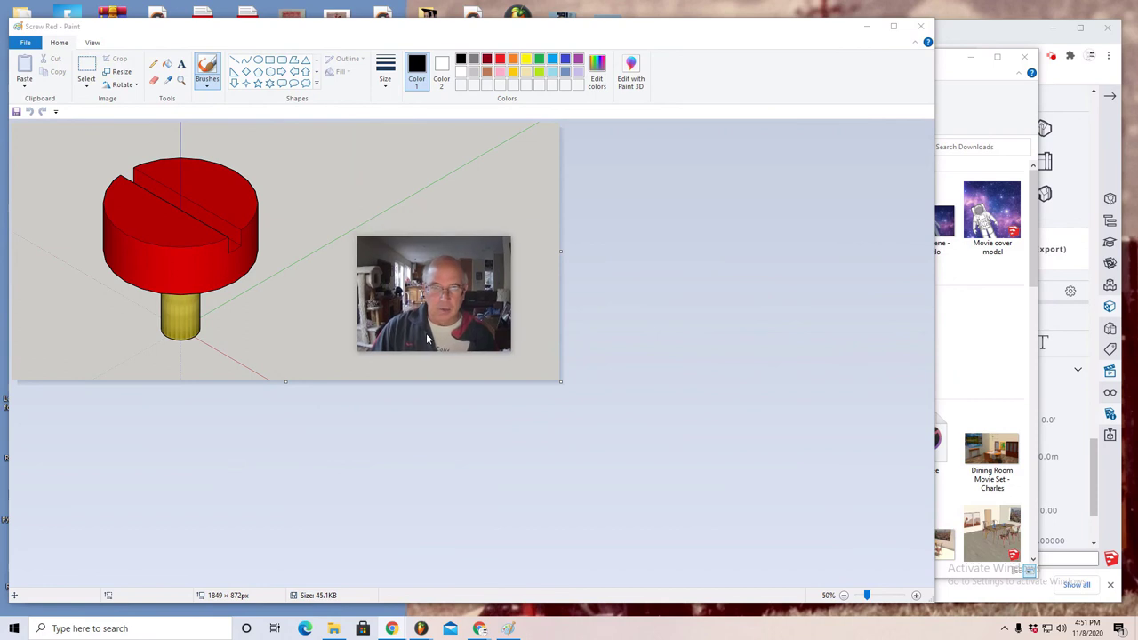